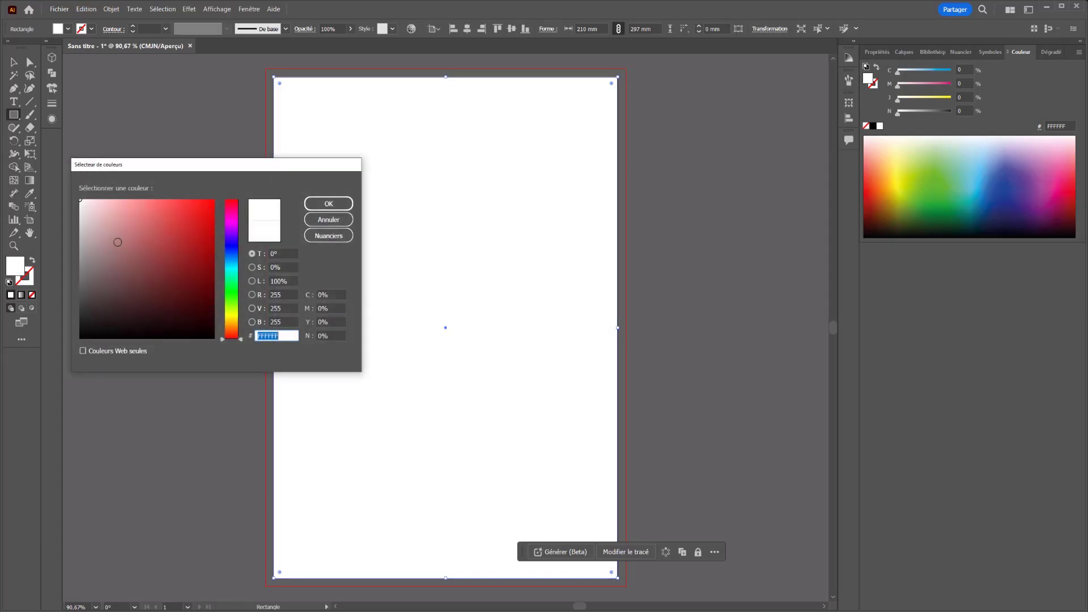
Step: Fill the page-sized background rectangle with the sandy yellow EDCA83
{"action": "left_click", "coordinate": [231, 324]}
{"action": "mouse_move", "coordinate": [206, 296]}
{"action": "left_mouse_down"}
{"action": "mouse_move", "coordinate": [116, 219]}
{"action": "mouse_move", "coordinate": [142, 208]}
{"action": "left_mouse_up"}
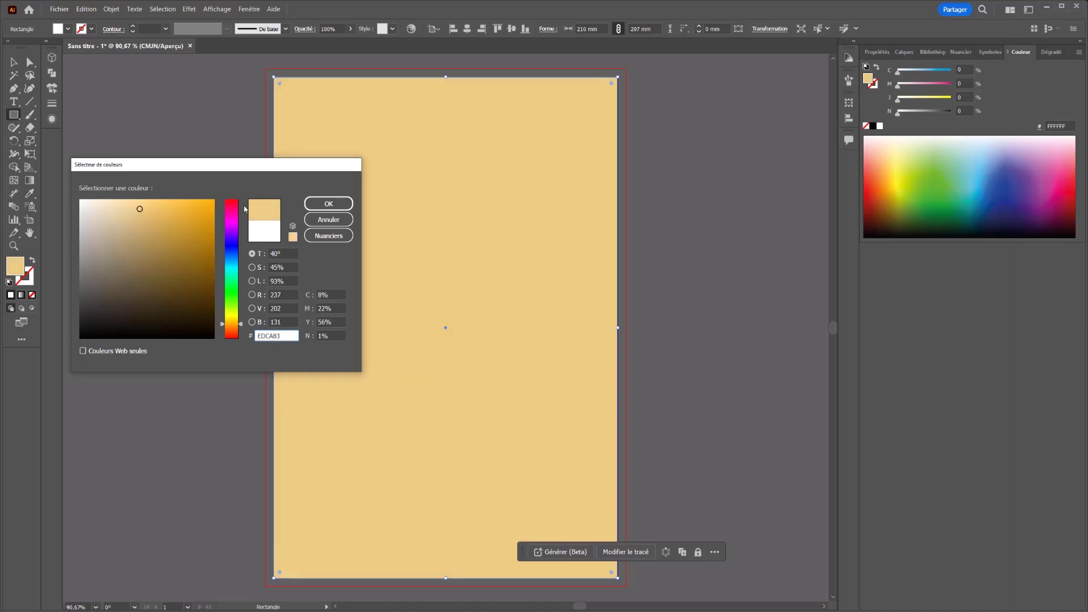
{"action": "left_click", "coordinate": [329, 204]}
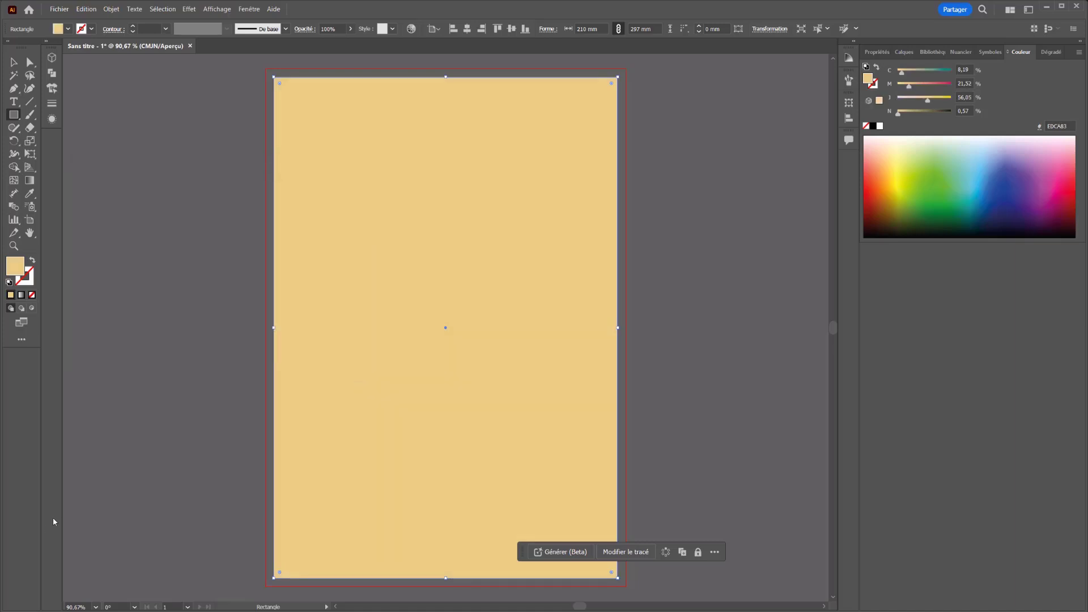
Step: Draw a red circle about 117.5 mm in diameter and centre it horizontally in the upper part of the page
{"action": "right_click", "coordinate": [13, 114]}
{"action": "left_click", "coordinate": [59, 141]}
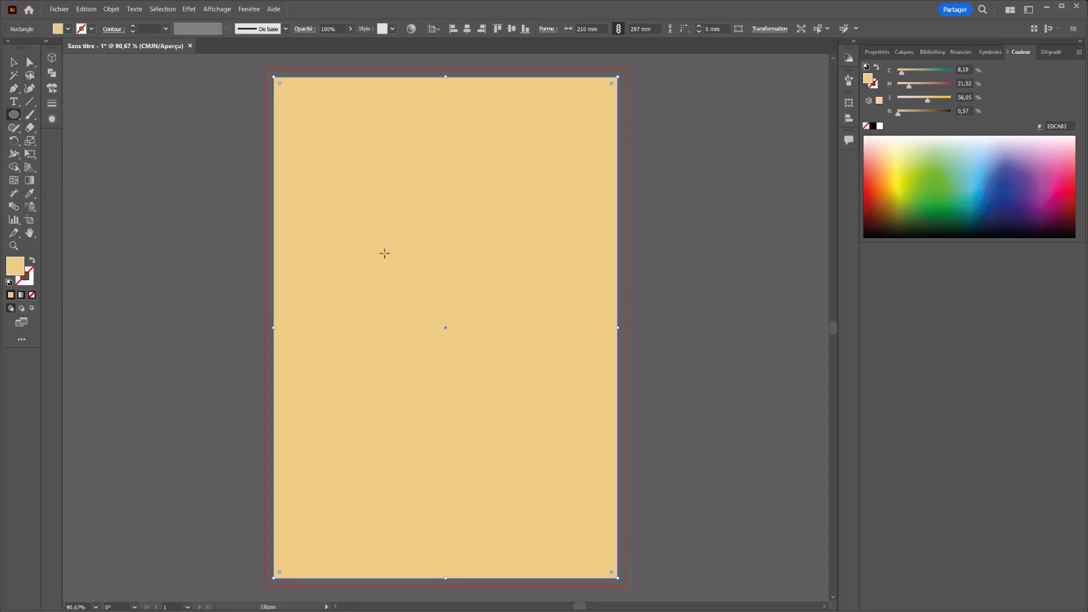
{"action": "left_click_drag", "start_coordinate": [333, 216], "coordinate": [523, 412]}
{"action": "left_click_drag", "start_coordinate": [905, 159], "coordinate": [872, 195]}
{"action": "left_click", "coordinate": [22, 62]}
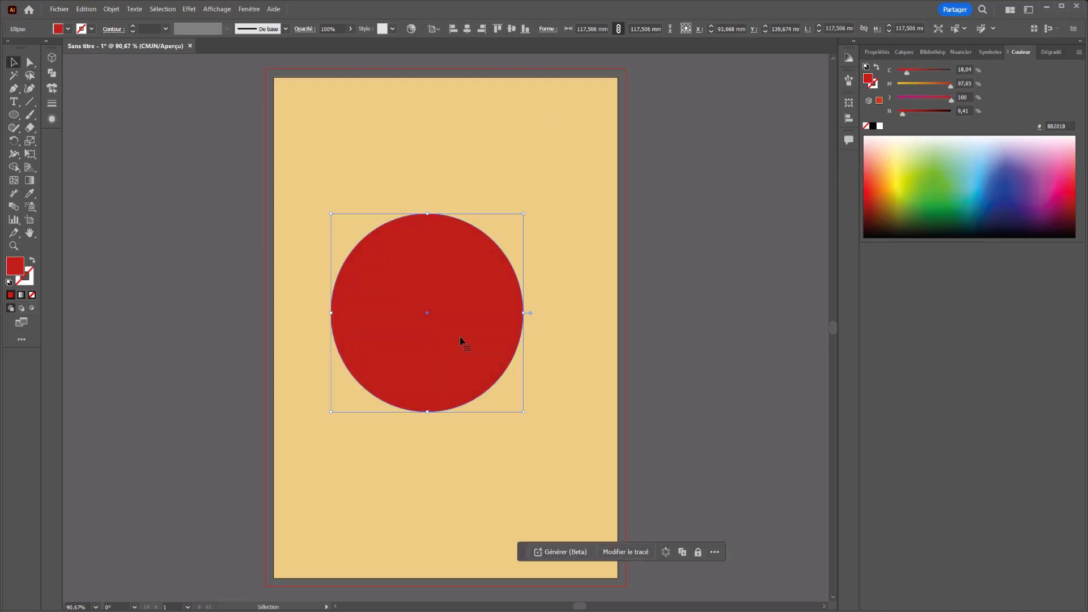
{"action": "left_click_drag", "start_coordinate": [451, 375], "coordinate": [460, 341]}
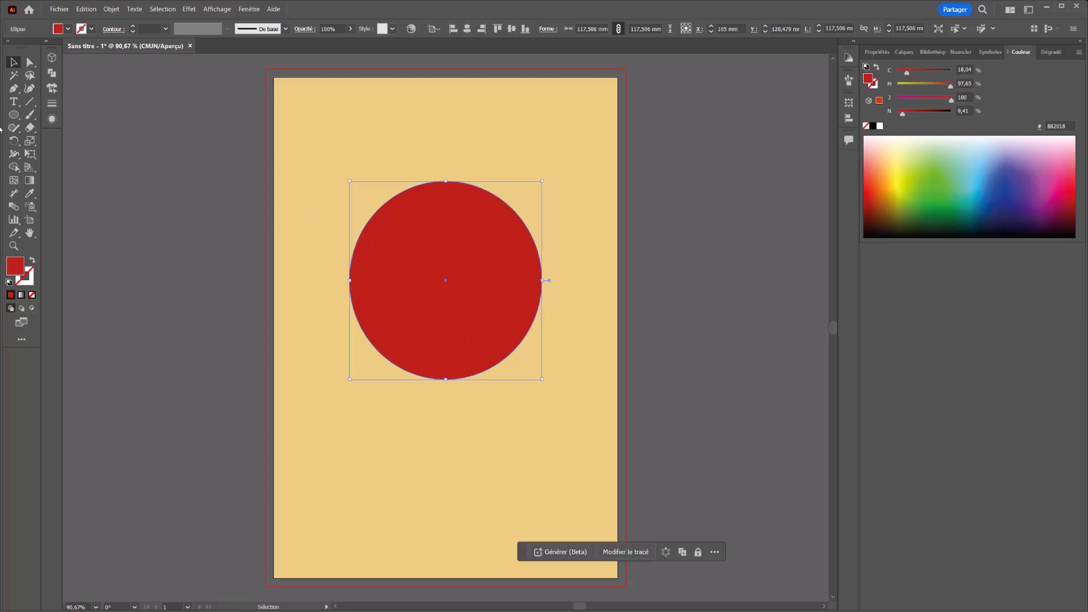
Step: Cut the red circle into upper and lower halves with the Scissors tool at its left and right anchor points
{"action": "left_click", "coordinate": [30, 127]}
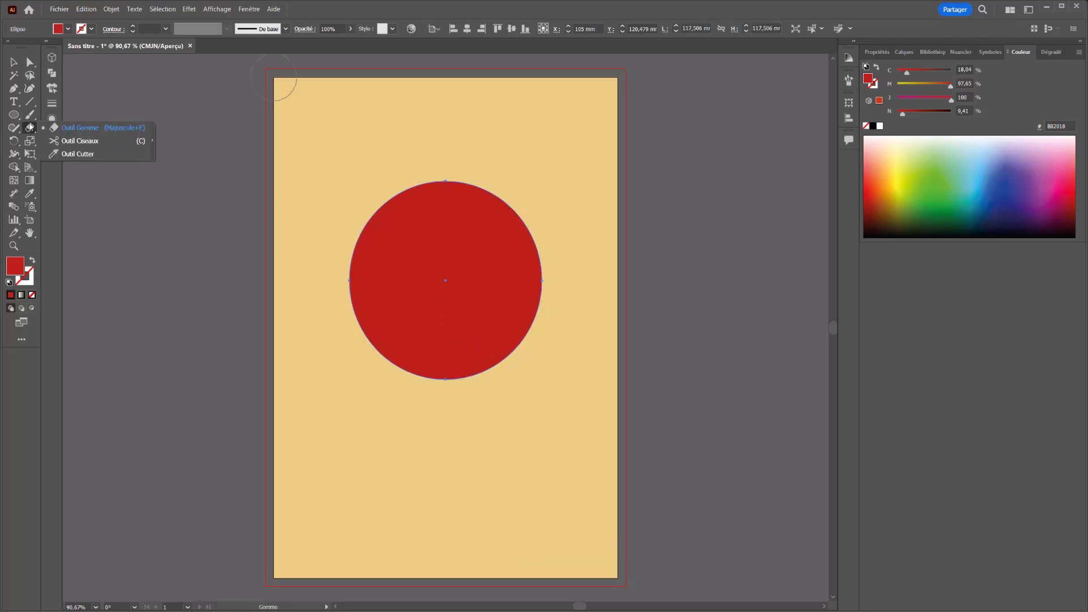
{"action": "left_click", "coordinate": [80, 141]}
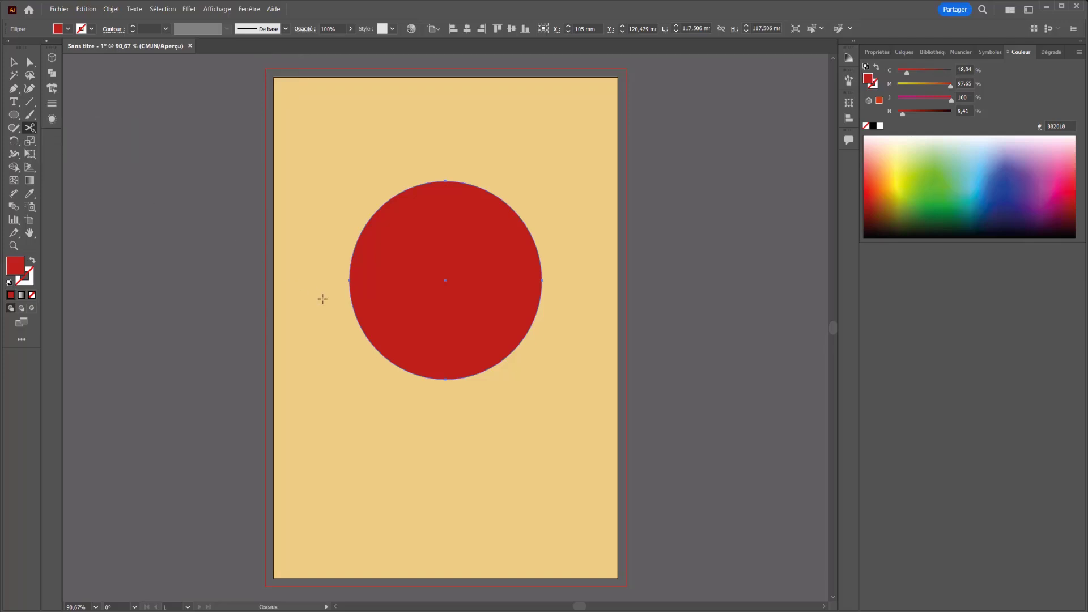
{"action": "left_click", "coordinate": [349, 280]}
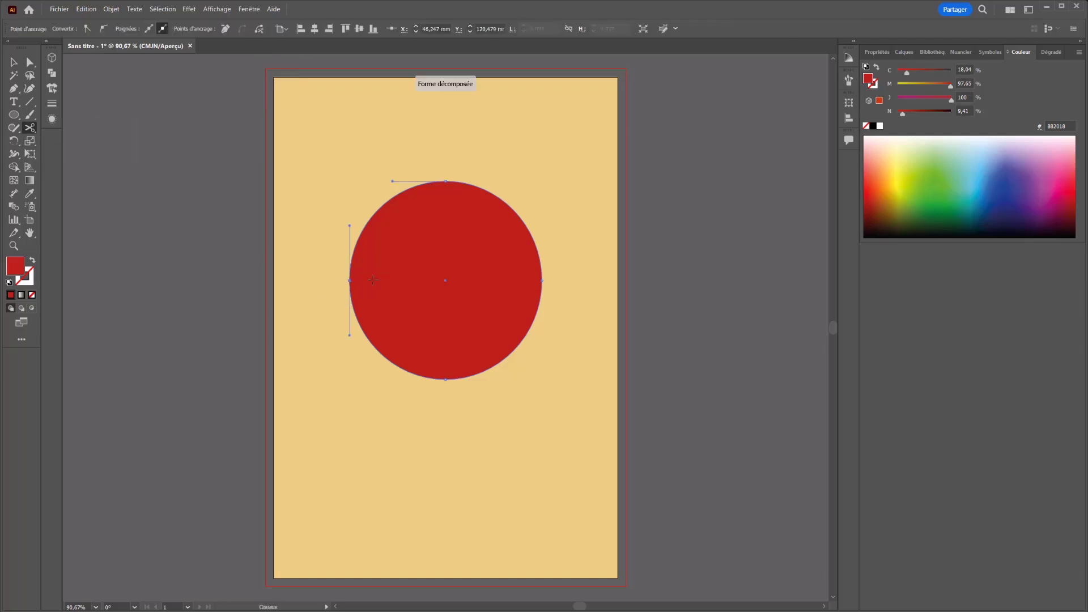
{"action": "left_click", "coordinate": [541, 281]}
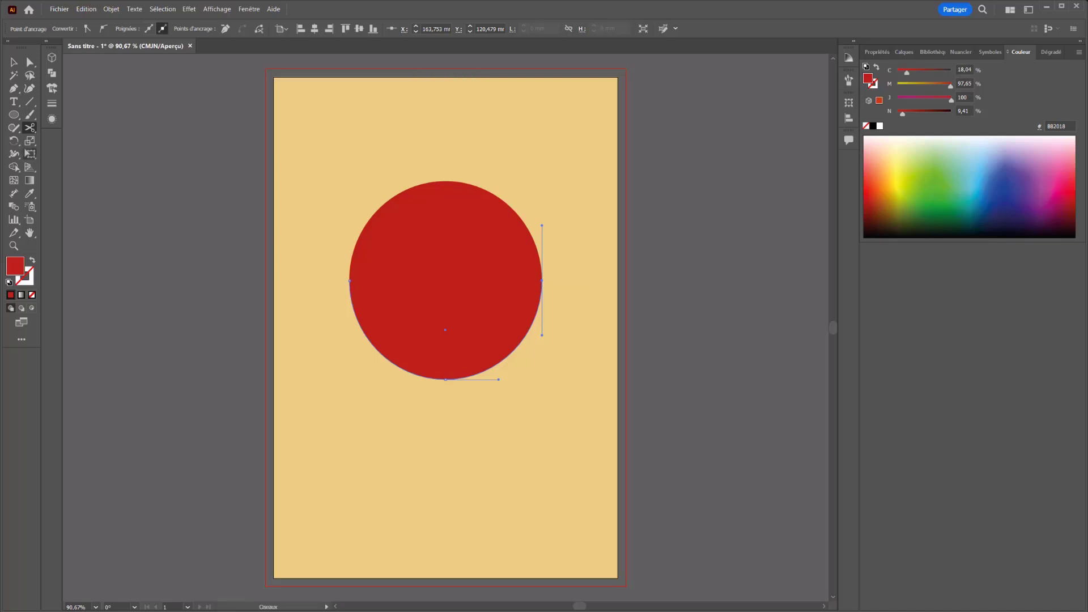
Step: Stretch the lower half downward by its bottom anchor point until it is about 100 mm tall
{"action": "left_click", "coordinate": [30, 62]}
{"action": "left_click", "coordinate": [289, 376]}
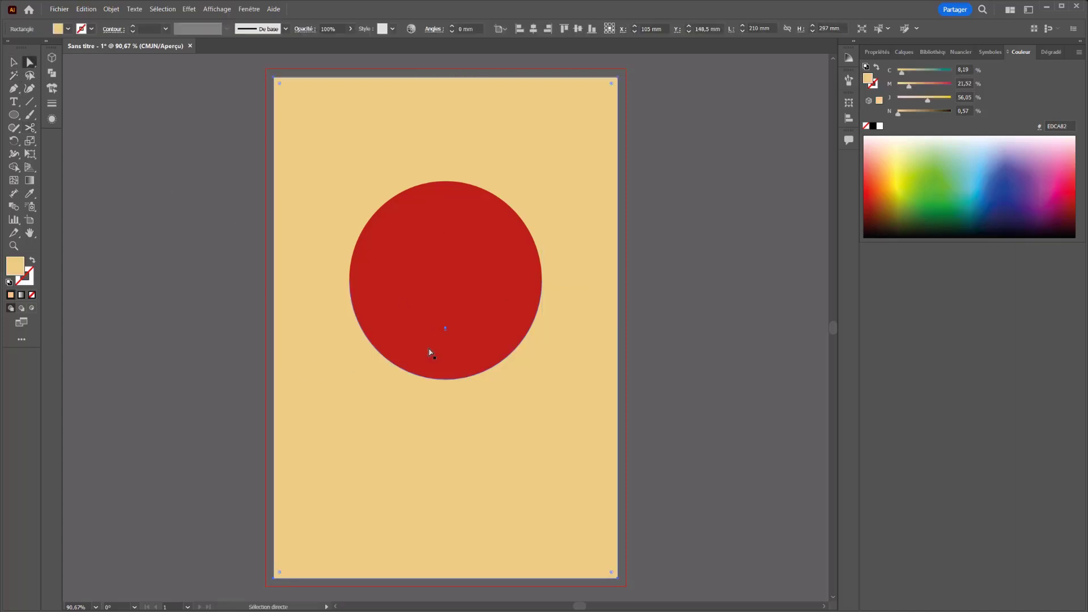
{"action": "mouse_move", "coordinate": [430, 352]}
{"action": "left_mouse_down"}
{"action": "mouse_move", "coordinate": [428, 383]}
{"action": "mouse_move", "coordinate": [427, 354]}
{"action": "left_mouse_up"}
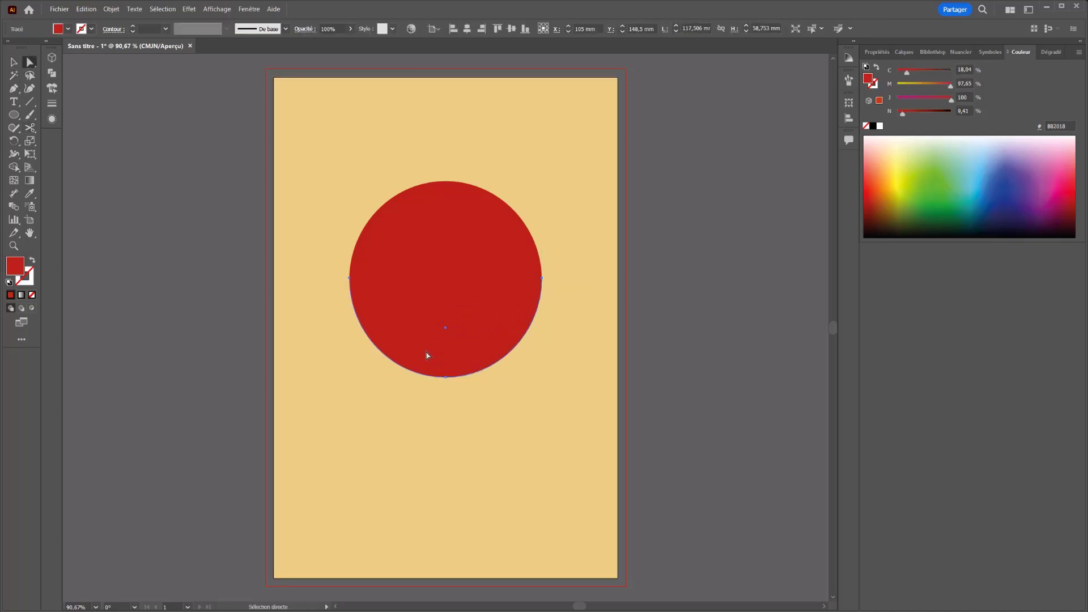
{"action": "left_click", "coordinate": [446, 379]}
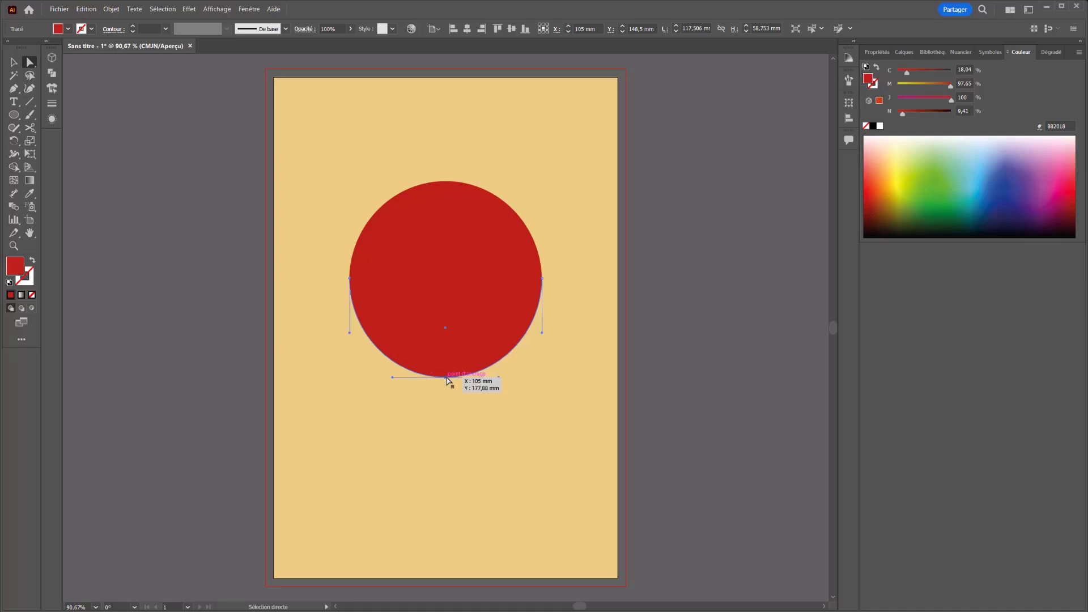
{"action": "left_click_drag", "start_coordinate": [446, 378], "coordinate": [439, 447]}
Step: Darken the stretched lower half by setting its fill's black component to 30%
{"action": "left_click", "coordinate": [376, 546]}
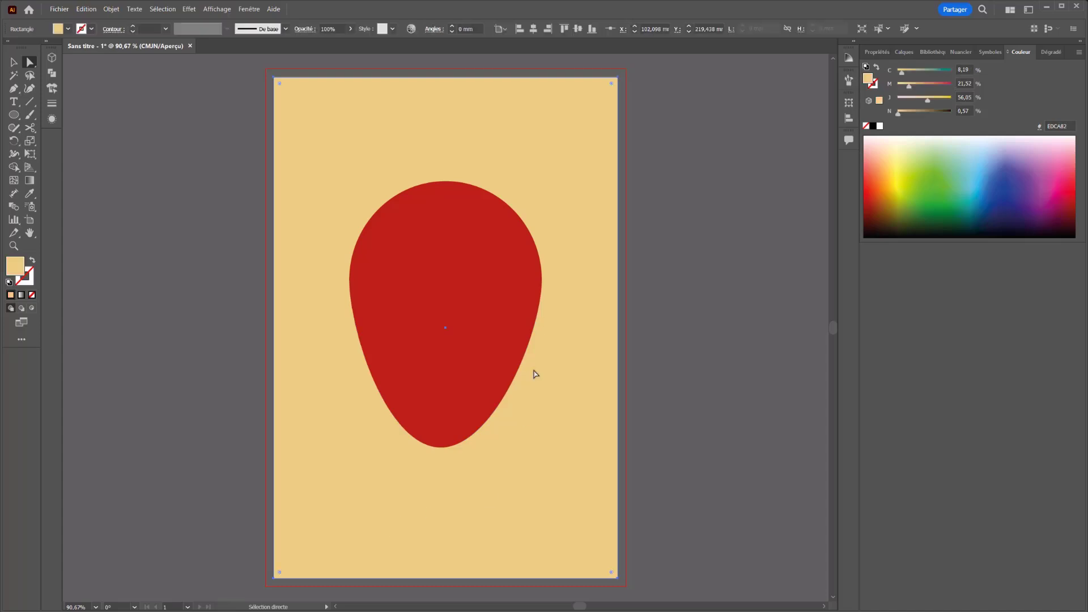
{"action": "left_click", "coordinate": [476, 415]}
{"action": "left_click_drag", "start_coordinate": [904, 117], "coordinate": [914, 113]}
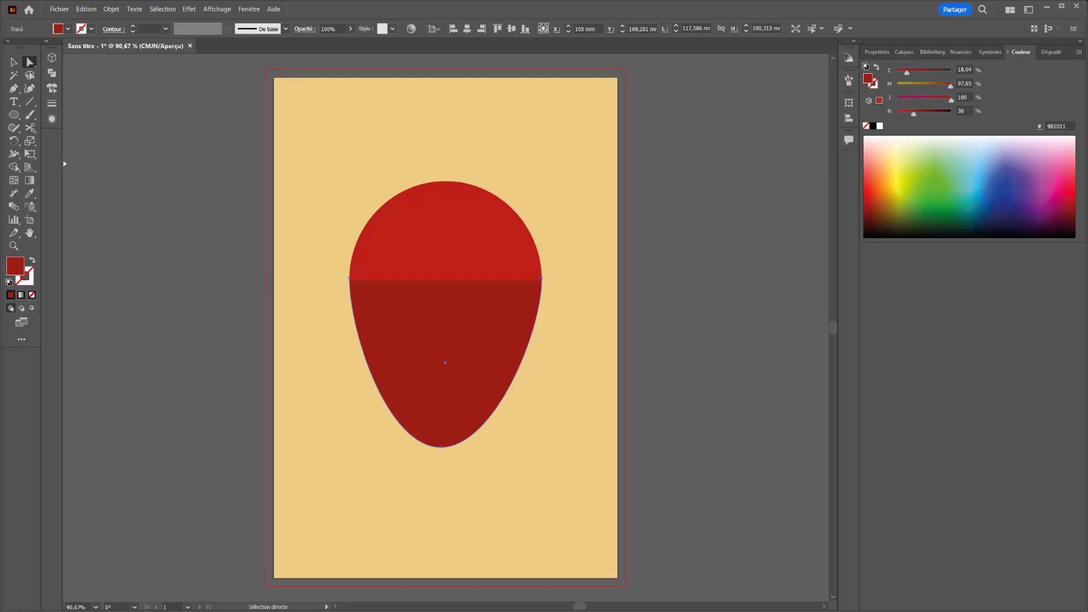
Step: Switch to the Wrinkle tool (Fronces), open its options and set the brush width to 100 pt
{"action": "right_click", "coordinate": [15, 168]}
{"action": "right_click", "coordinate": [15, 155]}
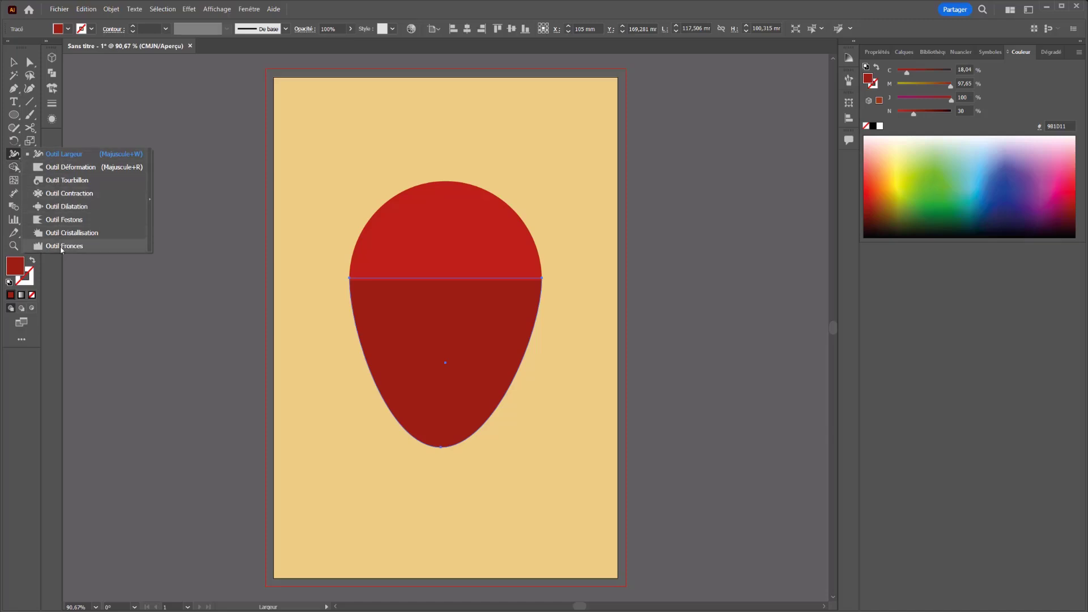
{"action": "left_click", "coordinate": [64, 246]}
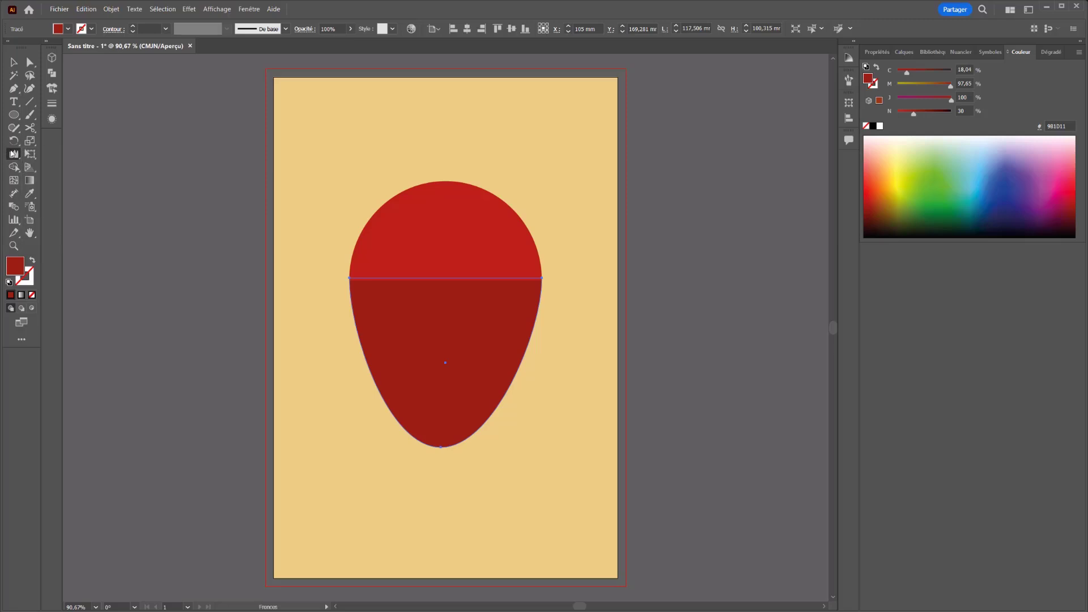
{"action": "double_click", "coordinate": [12, 153]}
{"action": "left_click_drag", "start_coordinate": [33, 142], "coordinate": [237, 115]}
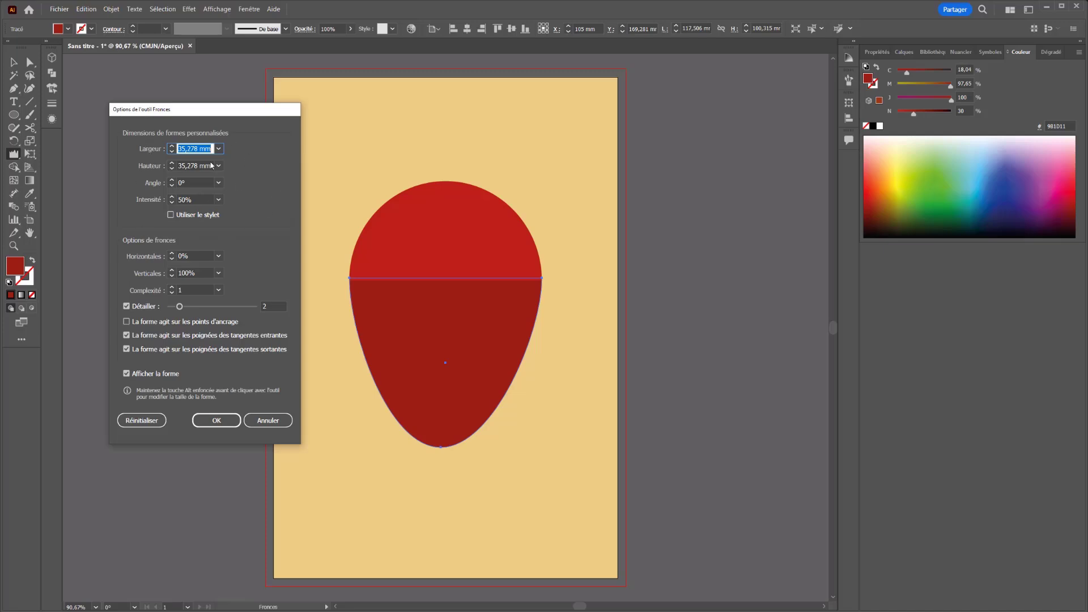
{"action": "type", "text": "1000pt"}
{"action": "key", "text": "Tab"}
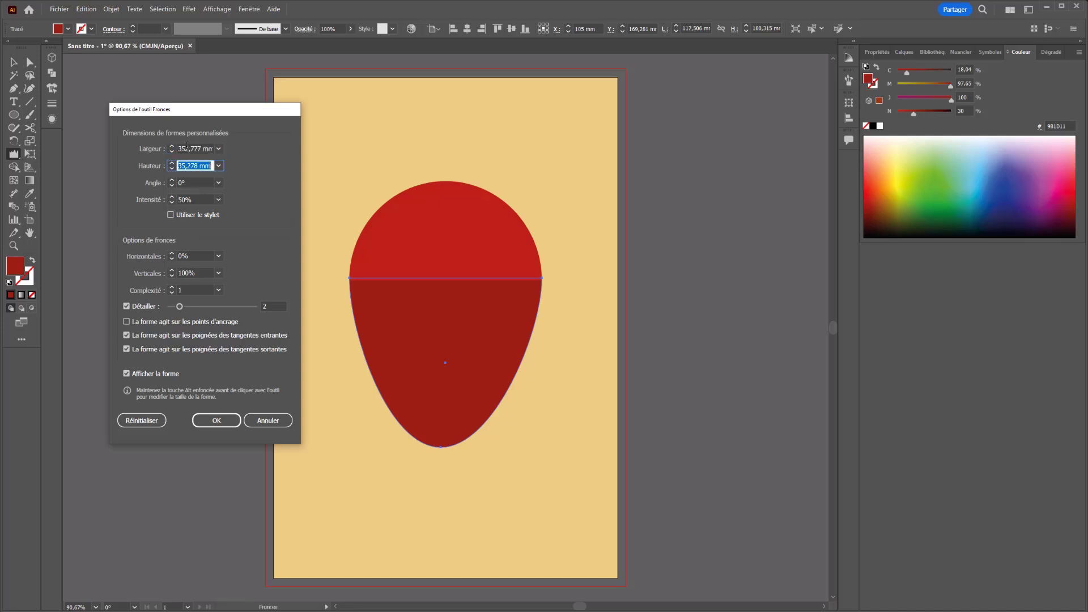
{"action": "left_click", "coordinate": [187, 146]}
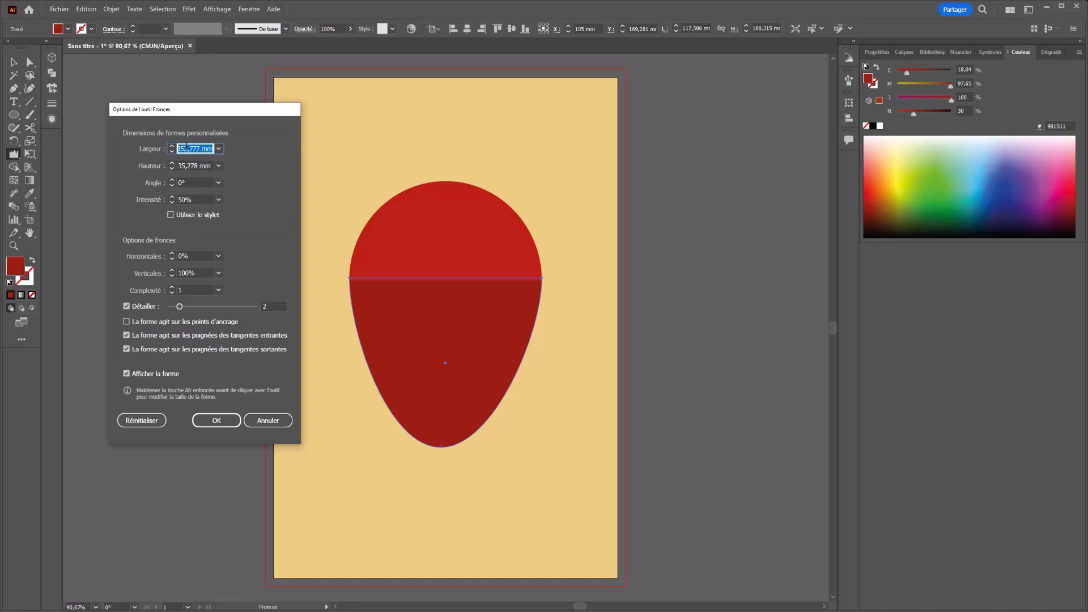
{"action": "type", "text": "100pt"}
{"action": "key", "text": "Tab"}
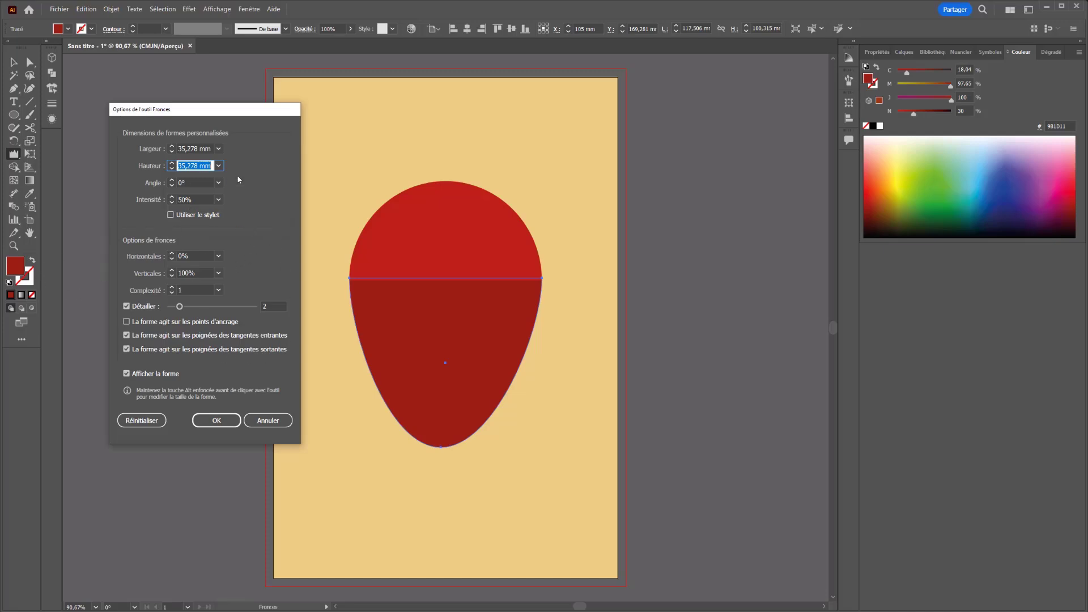
Step: Set the Wrinkle tool's intensity to 100%, horizontal to 100%, vertical to 0% and detail to 10
{"action": "left_click", "coordinate": [218, 199]}
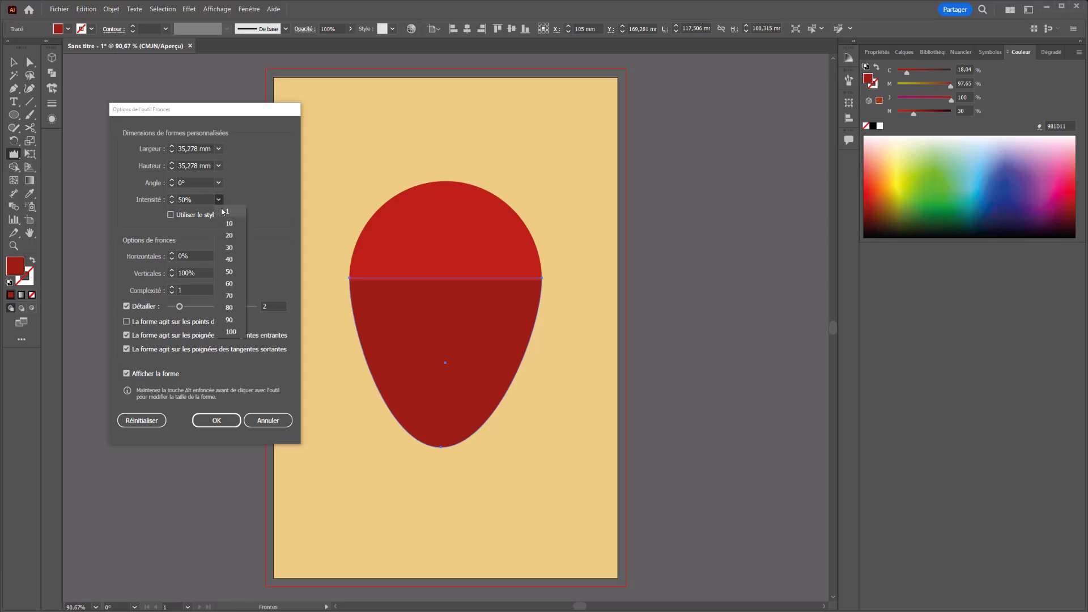
{"action": "left_click", "coordinate": [229, 332]}
{"action": "left_click", "coordinate": [219, 258]}
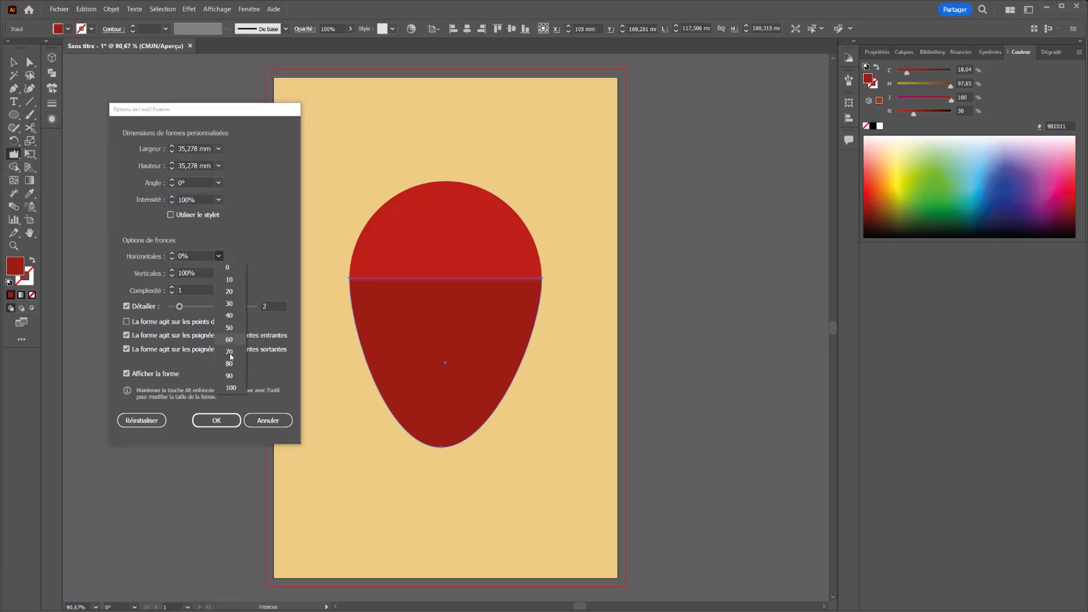
{"action": "left_click", "coordinate": [229, 387]}
{"action": "left_click", "coordinate": [218, 273]}
{"action": "left_click", "coordinate": [227, 285]}
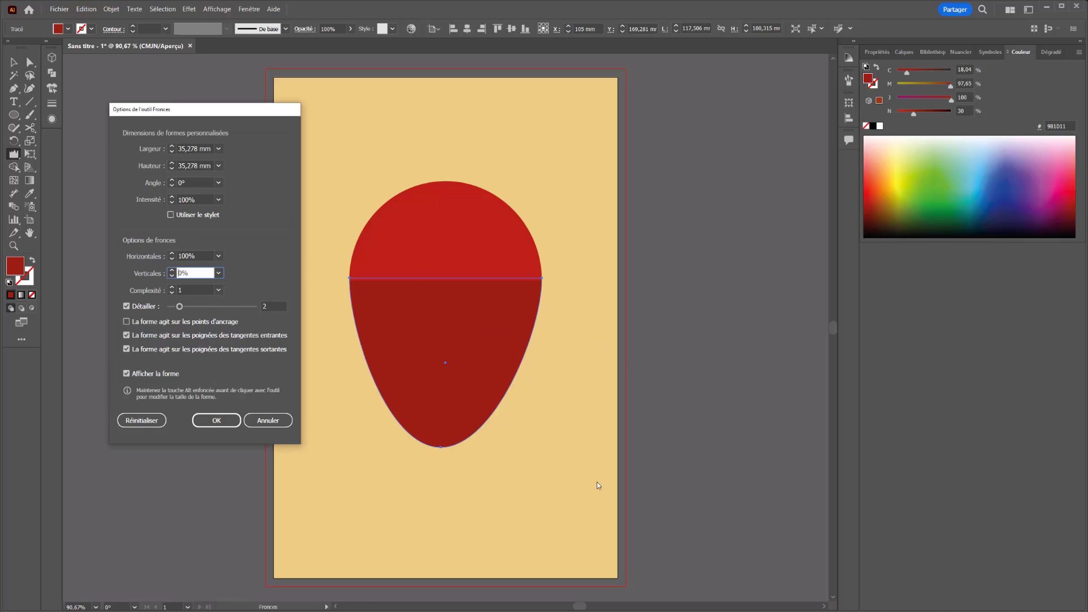
{"action": "left_click_drag", "start_coordinate": [173, 306], "coordinate": [348, 316]}
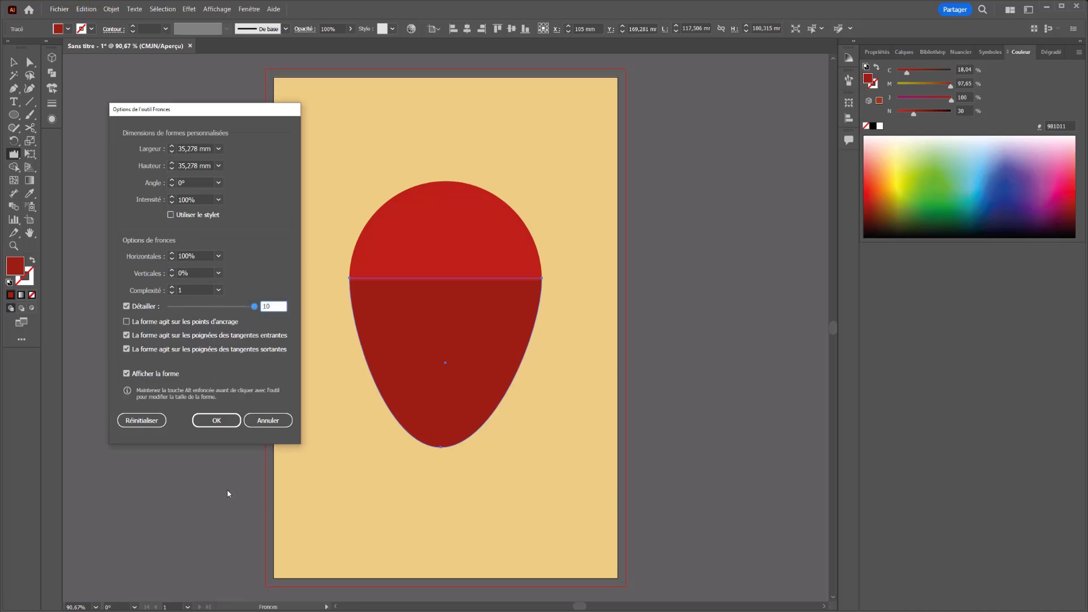
{"action": "left_click", "coordinate": [217, 420]}
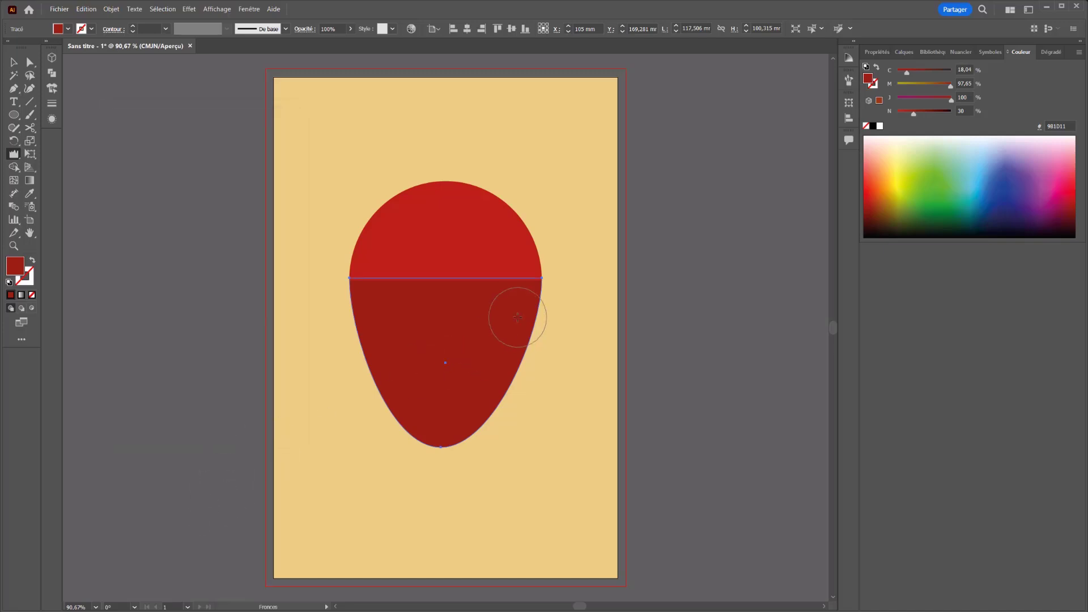
{"action": "mouse_move", "coordinate": [517, 317]}
{"action": "left_mouse_down"}
{"action": "mouse_move", "coordinate": [539, 306]}
{"action": "mouse_move", "coordinate": [498, 388]}
{"action": "mouse_move", "coordinate": [413, 427]}
{"action": "mouse_move", "coordinate": [355, 333]}
{"action": "mouse_move", "coordinate": [346, 284]}
{"action": "left_mouse_up"}
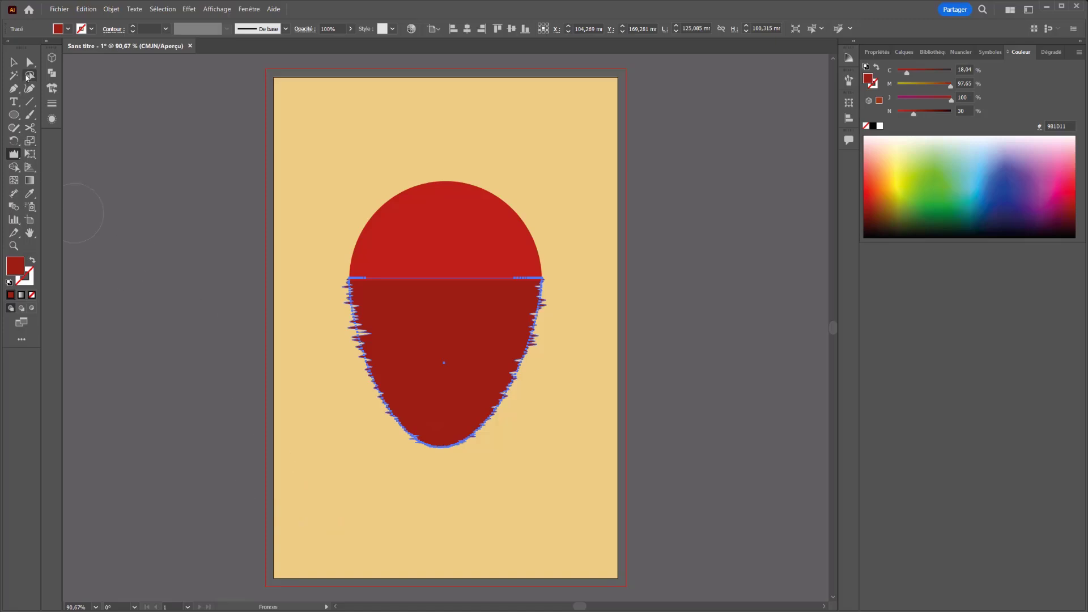
{"action": "key", "text": "v"}
{"action": "left_click", "coordinate": [201, 251]}
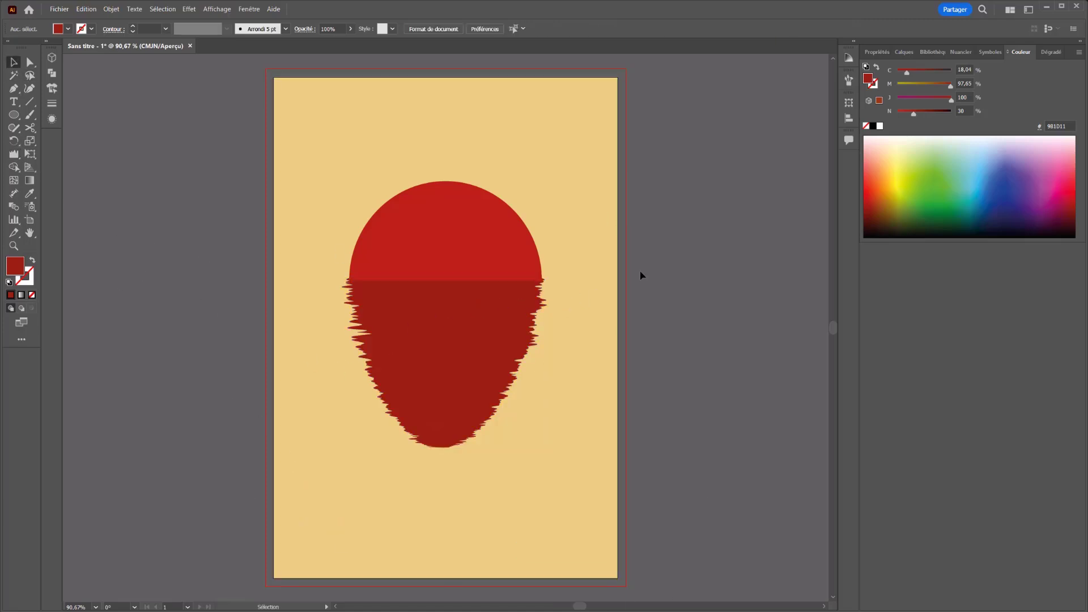
{"action": "key", "text": "ctrl+z"}
{"action": "key", "text": "ctrl+z"}
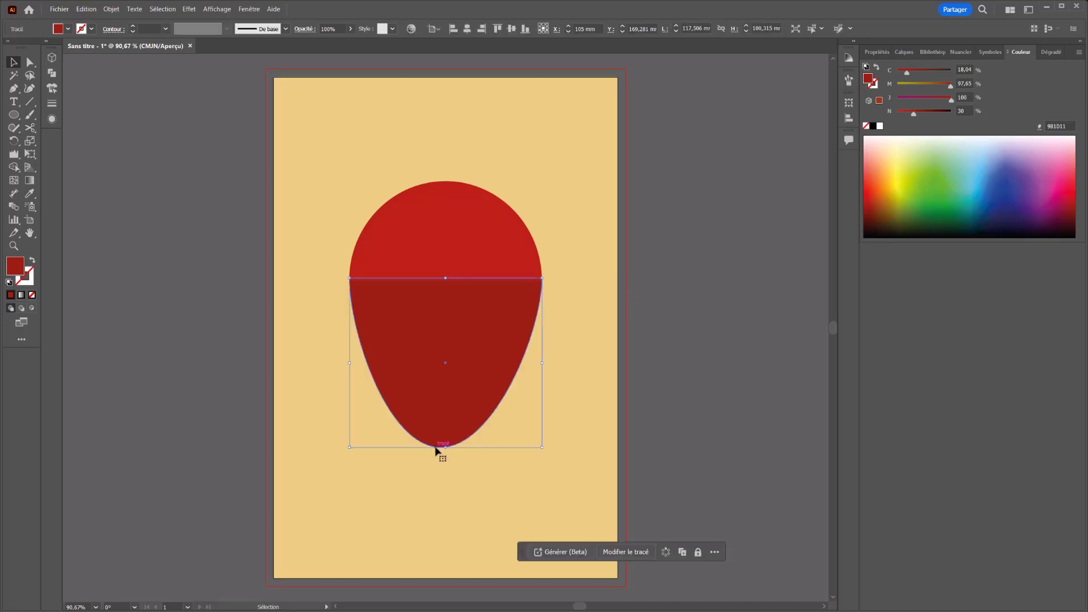
Step: Shorten the dark lower half to about 73.6 mm tall and roughen its side edges with the Wrinkle tool
{"action": "left_click_drag", "start_coordinate": [446, 449], "coordinate": [456, 403]}
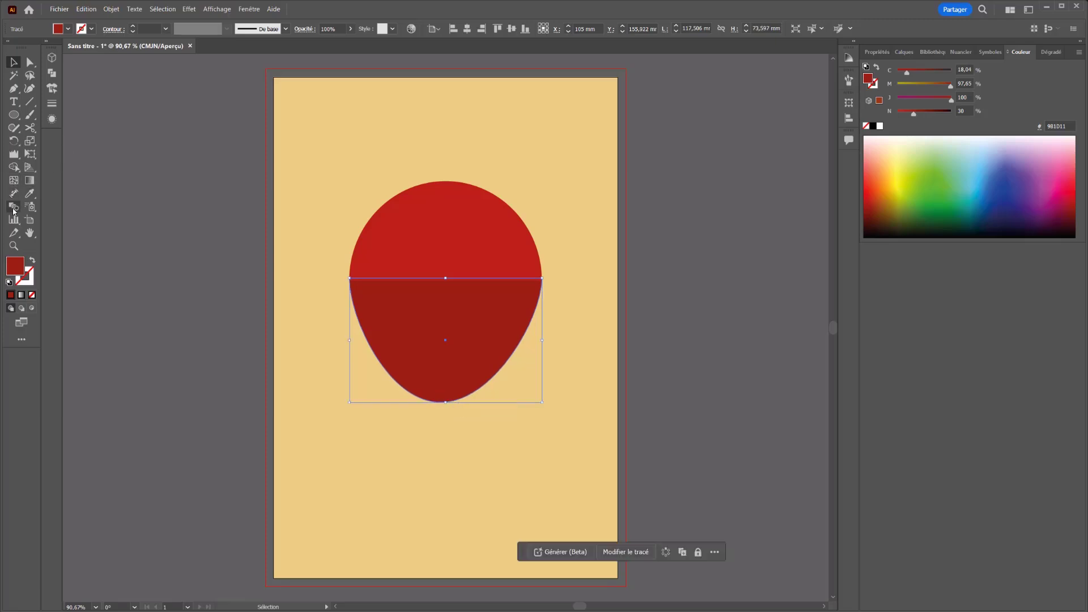
{"action": "left_click", "coordinate": [14, 154]}
{"action": "mouse_move", "coordinate": [542, 306]}
{"action": "left_mouse_down"}
{"action": "mouse_move", "coordinate": [521, 345]}
{"action": "mouse_move", "coordinate": [458, 389]}
{"action": "mouse_move", "coordinate": [385, 386]}
{"action": "mouse_move", "coordinate": [346, 323]}
{"action": "mouse_move", "coordinate": [393, 318]}
{"action": "left_mouse_up"}
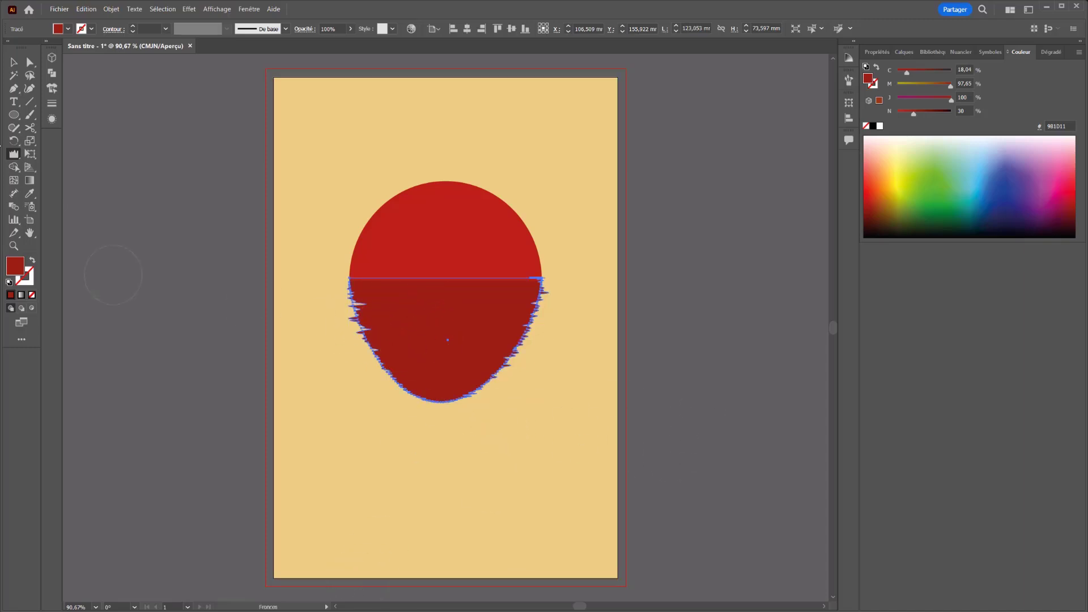
{"action": "key", "text": "v"}
Step: Enlarge the Wrinkle brush to a width of 60 mm and a height of about 70 mm
{"action": "double_click", "coordinate": [13, 155]}
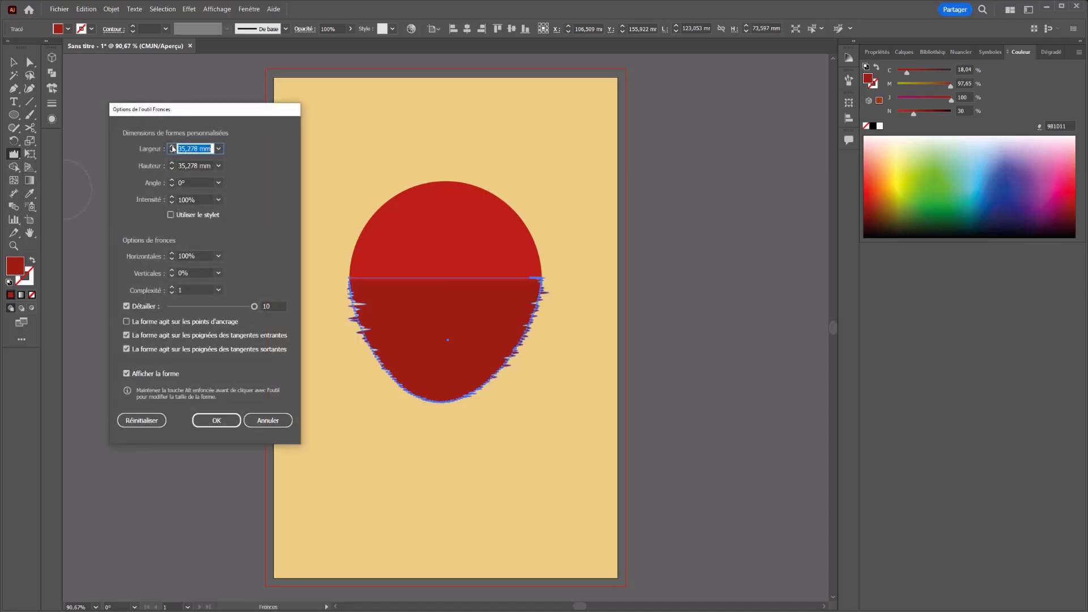
{"action": "type", "text": "60 mm"}
{"action": "key", "text": "Tab"}
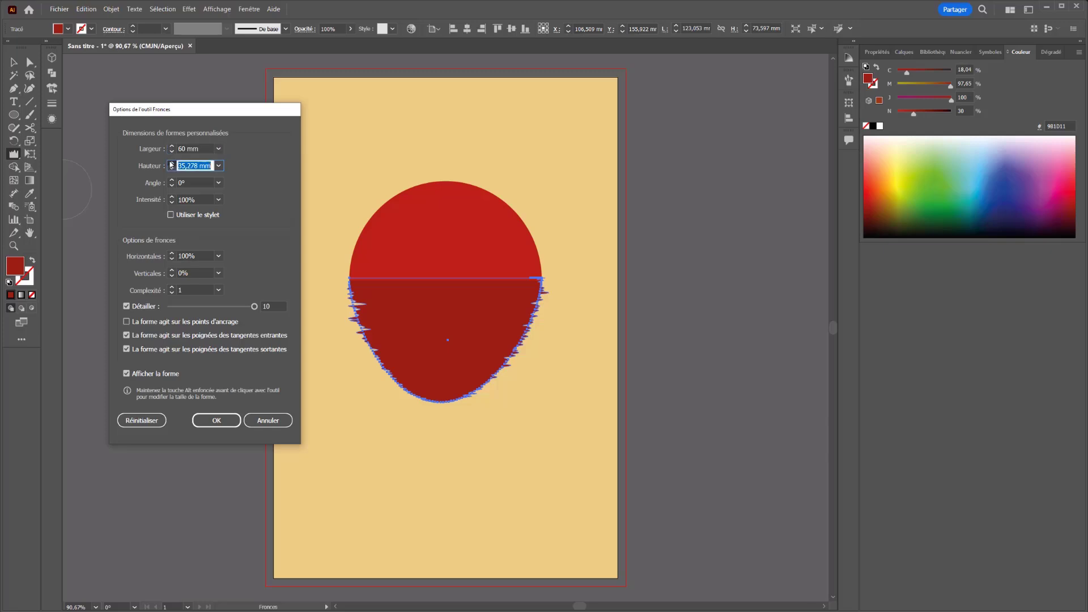
{"action": "type", "text": "70 mm"}
{"action": "left_click", "coordinate": [171, 169]}
{"action": "left_click", "coordinate": [216, 420]}
Step: Wrinkle the lower half again with the larger brush to form long horizontal ripples, and deselect it
{"action": "mouse_move", "coordinate": [368, 345]}
{"action": "left_mouse_down"}
{"action": "mouse_move", "coordinate": [553, 323]}
{"action": "mouse_move", "coordinate": [386, 333]}
{"action": "mouse_move", "coordinate": [409, 309]}
{"action": "mouse_move", "coordinate": [96, 374]}
{"action": "left_mouse_up"}
{"action": "left_click", "coordinate": [14, 61]}
{"action": "left_click", "coordinate": [501, 567]}
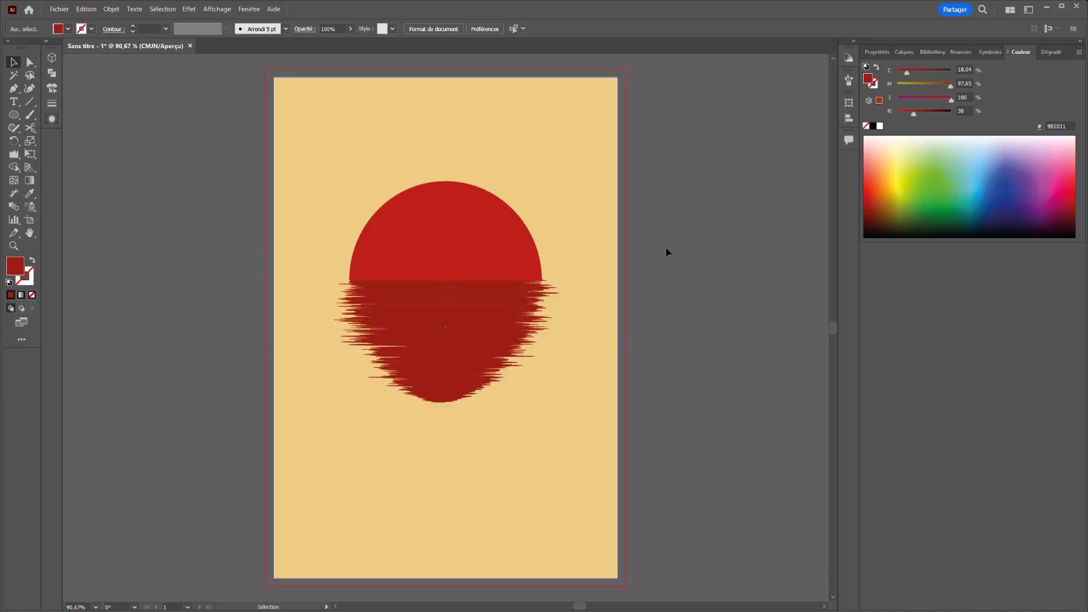
Step: Turn the upper half of the sun orange by setting its fill's magenta component to 86%
{"action": "left_click", "coordinate": [443, 239]}
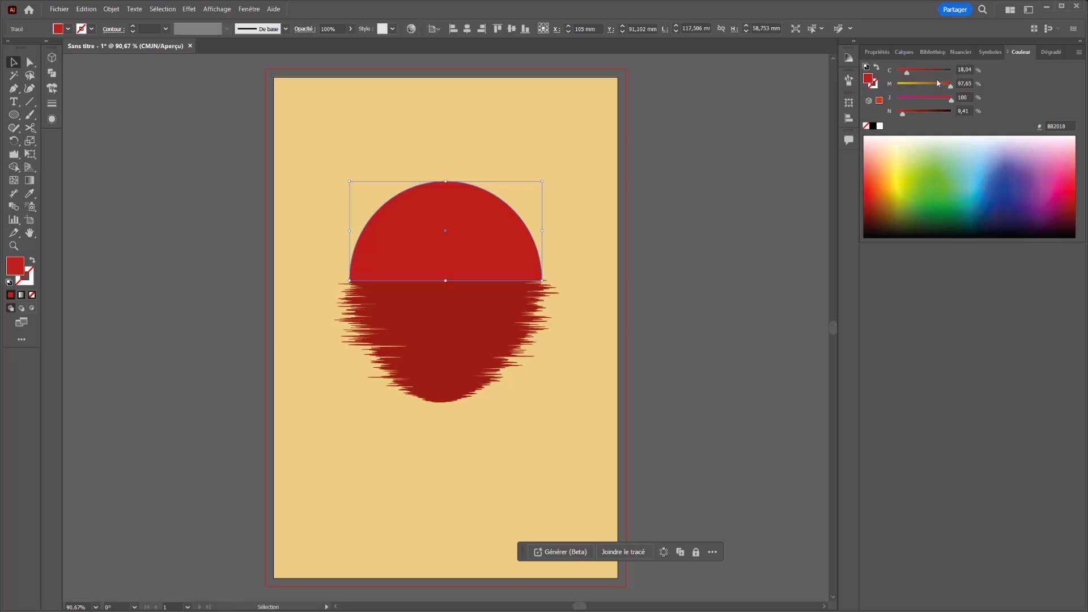
{"action": "left_click_drag", "start_coordinate": [950, 85], "coordinate": [944, 86]}
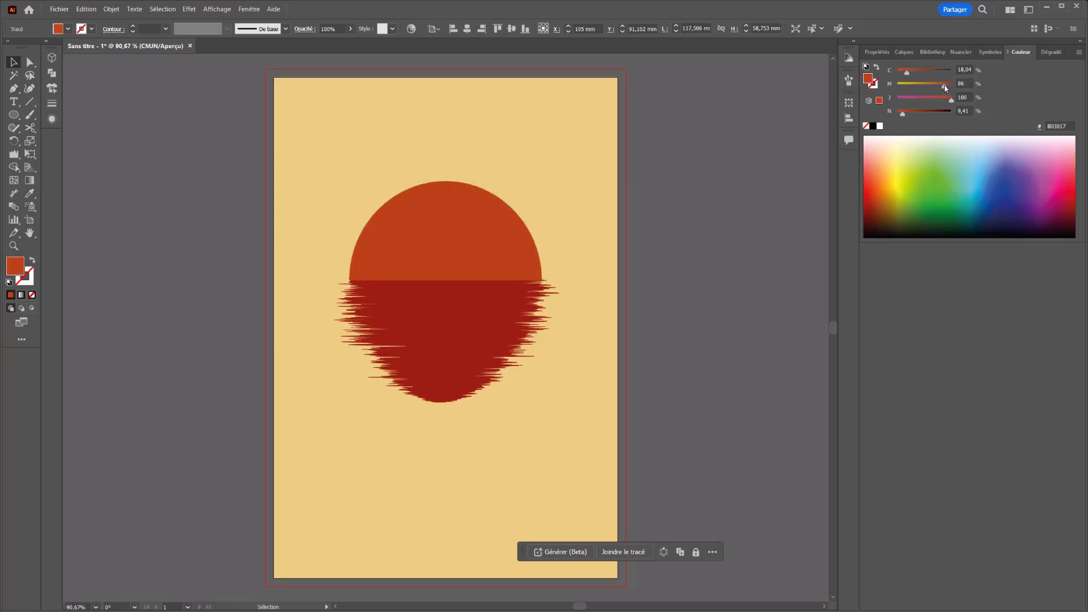
Step: Brighten the red of the rippled reflection by setting its black component to 15%, and deselect it
{"action": "left_click", "coordinate": [456, 336]}
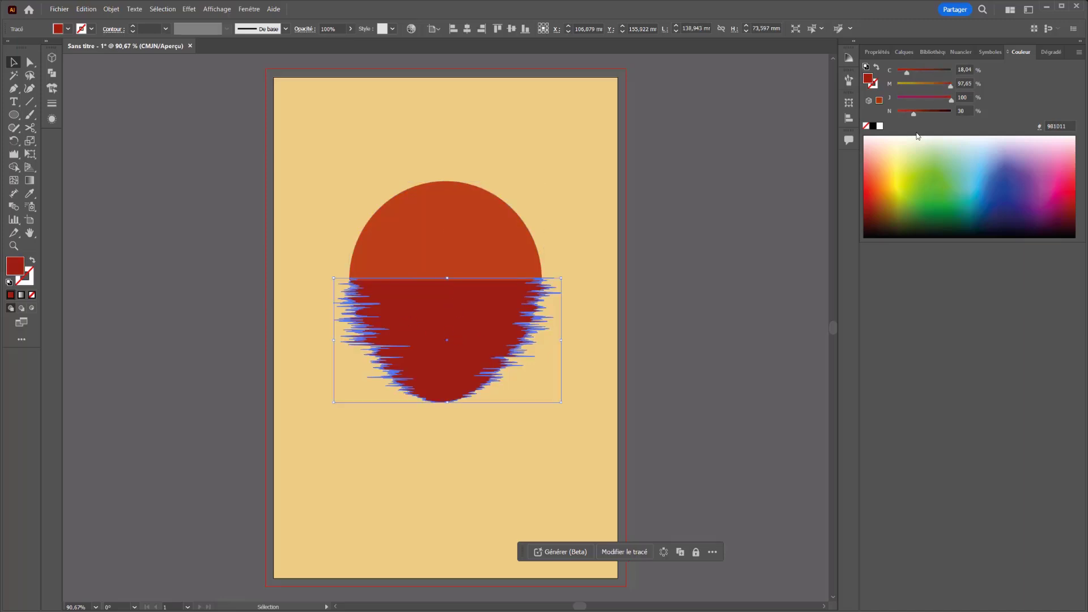
{"action": "left_click_drag", "start_coordinate": [913, 113], "coordinate": [906, 115]}
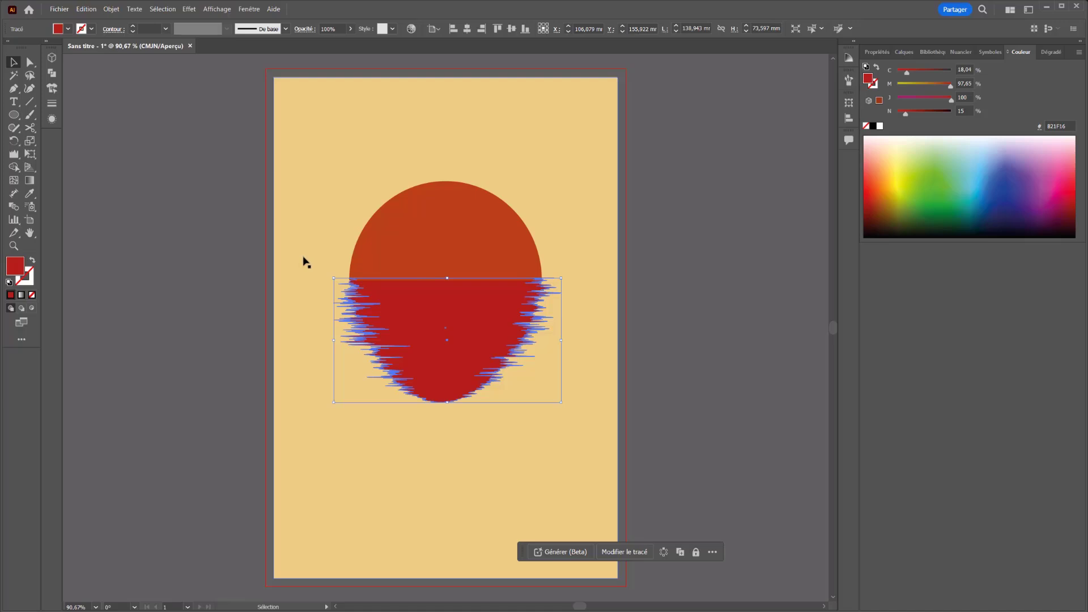
{"action": "left_click", "coordinate": [655, 219]}
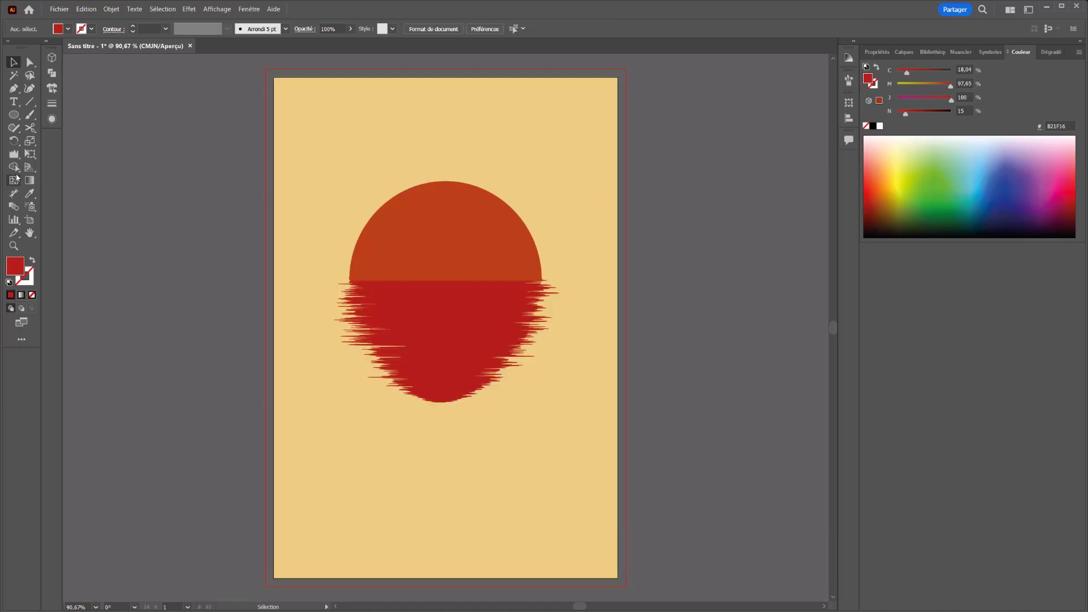
Step: Draw a red rectangle from the horizon down past the artboard's lower edge, narrowed symmetrically to about 215 mm wide and about 181.5 mm tall
{"action": "left_click", "coordinate": [13, 115]}
{"action": "left_click", "coordinate": [53, 115]}
{"action": "left_click_drag", "start_coordinate": [254, 586], "coordinate": [646, 281]}
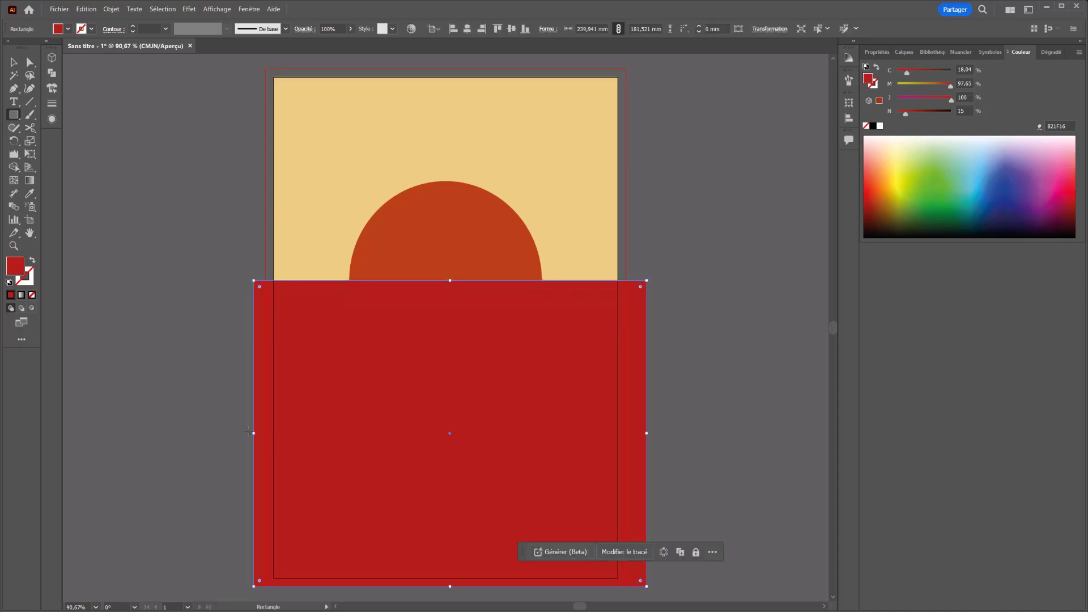
{"action": "left_click_drag", "start_coordinate": [253, 433], "coordinate": [275, 433]}
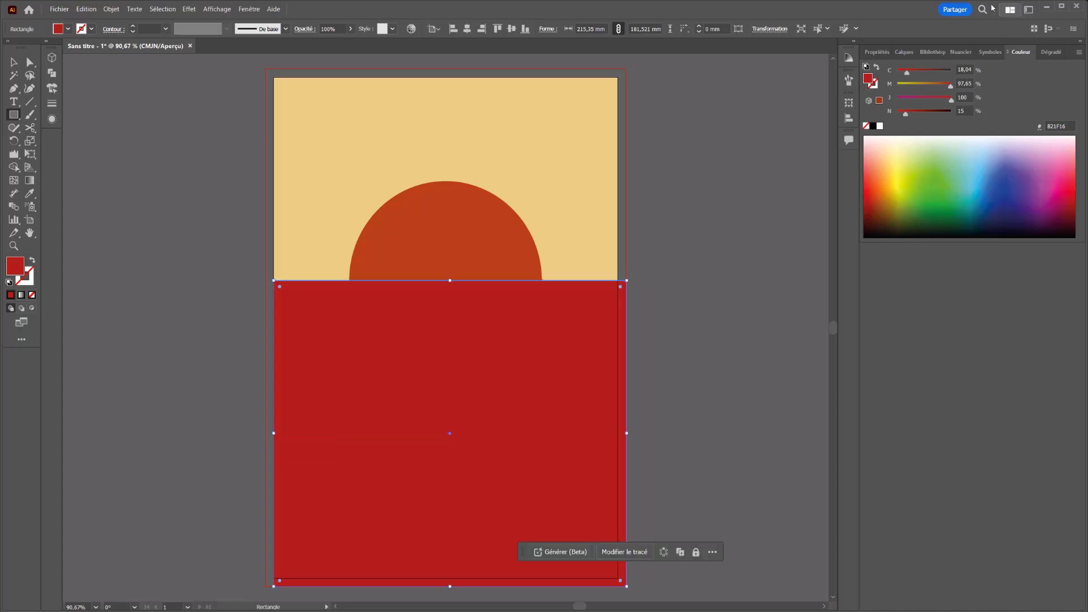
Step: Restack the red rectangle behind both sun halves but directly above the sand background rectangle
{"action": "right_click", "coordinate": [550, 330]}
{"action": "mouse_move", "coordinate": [592, 553]}
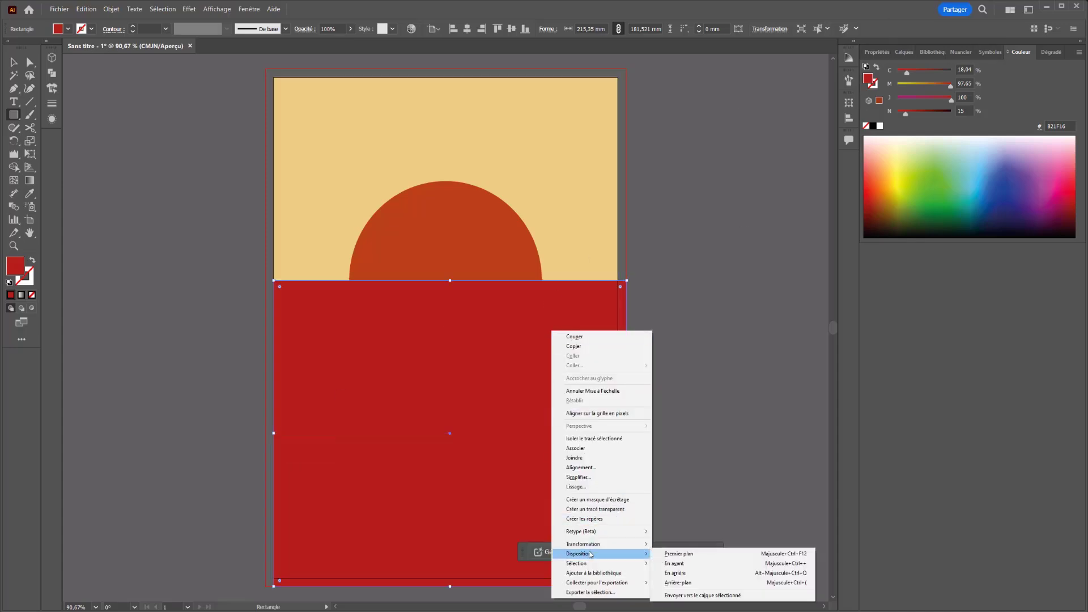
{"action": "left_click", "coordinate": [677, 583]}
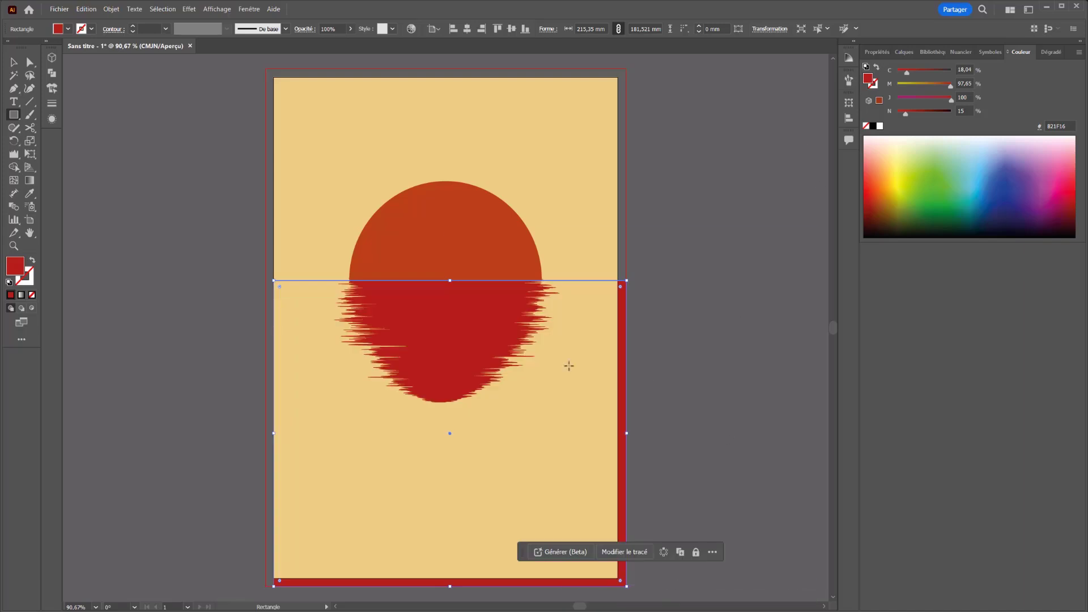
{"action": "left_click", "coordinate": [905, 52]}
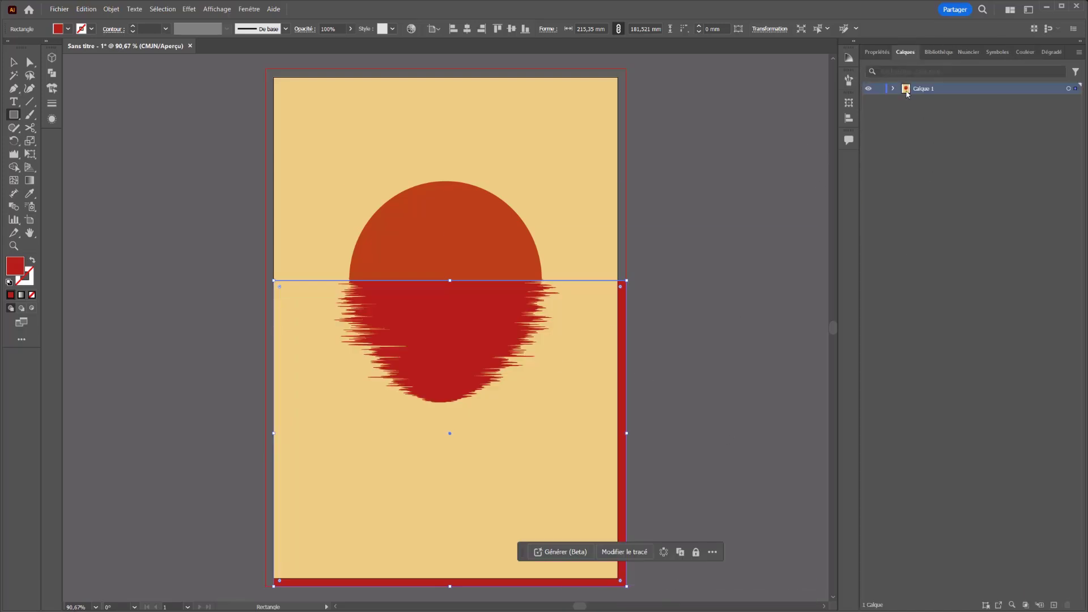
{"action": "left_click", "coordinate": [893, 89]}
{"action": "left_click_drag", "start_coordinate": [930, 134], "coordinate": [927, 117]}
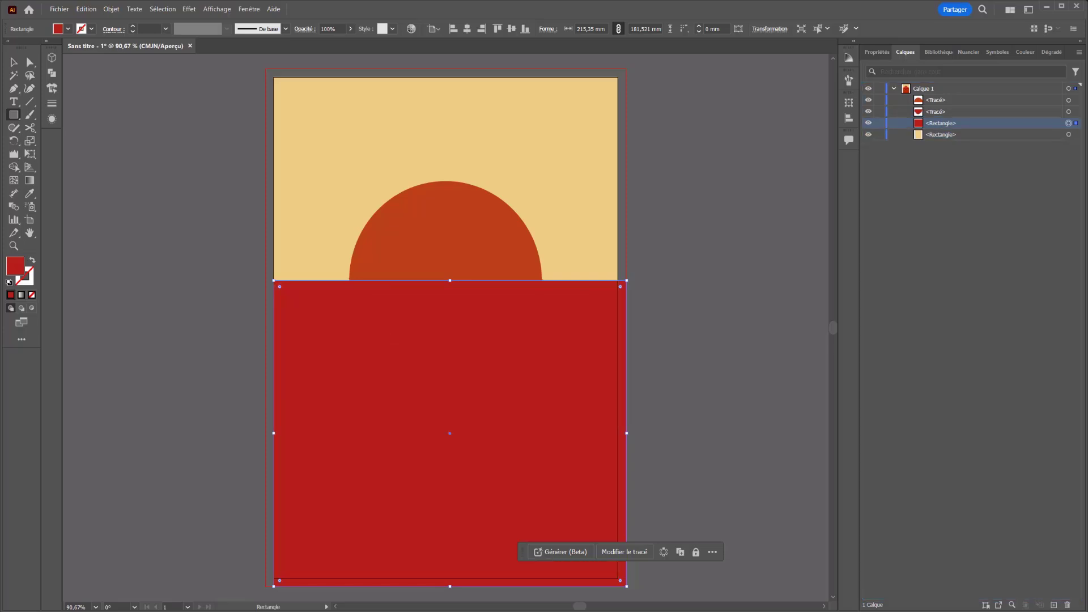
Step: Trim the red rectangle to the artboard's side and lower edges, about 210 mm wide and 176.5 mm tall
{"action": "left_click", "coordinate": [626, 434]}
{"action": "key", "text": "Escape"}
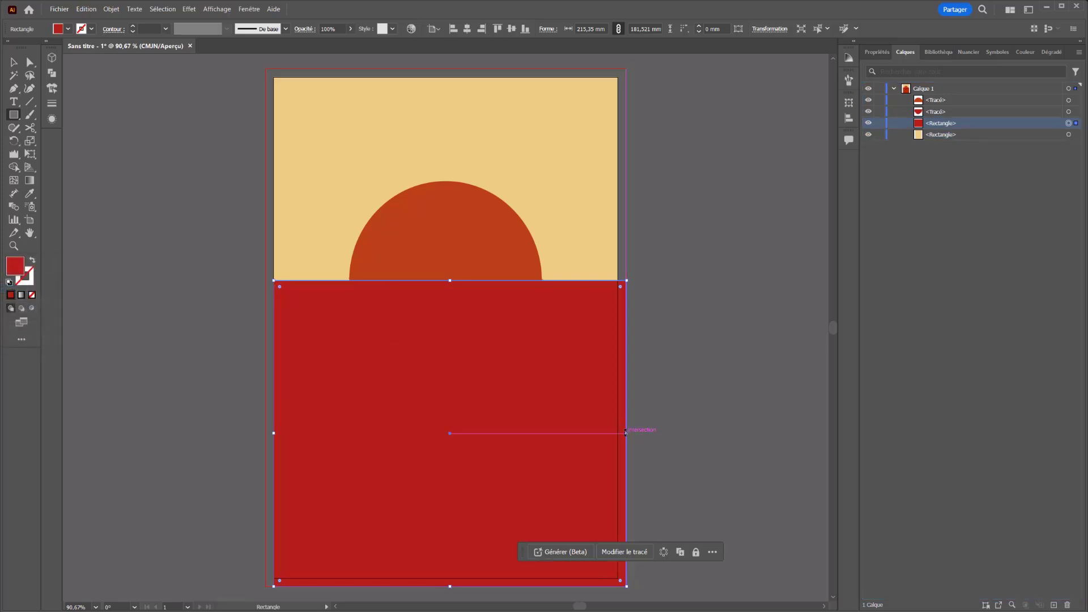
{"action": "left_click_drag", "start_coordinate": [625, 433], "coordinate": [619, 433]}
{"action": "left_click_drag", "start_coordinate": [444, 583], "coordinate": [446, 578]}
{"action": "key", "text": "ctrl+z"}
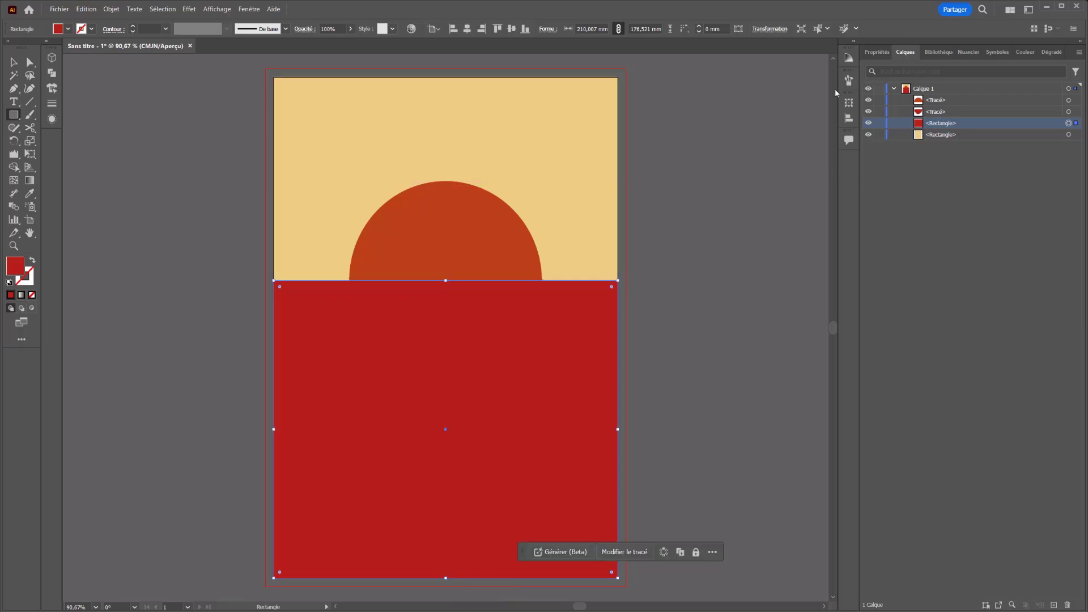
Step: Try orange and light blue fills on the lower rectangle, settle on pale pink with 32.16% magenta and 26.67% yellow, and deselect it
{"action": "left_click", "coordinate": [876, 52]}
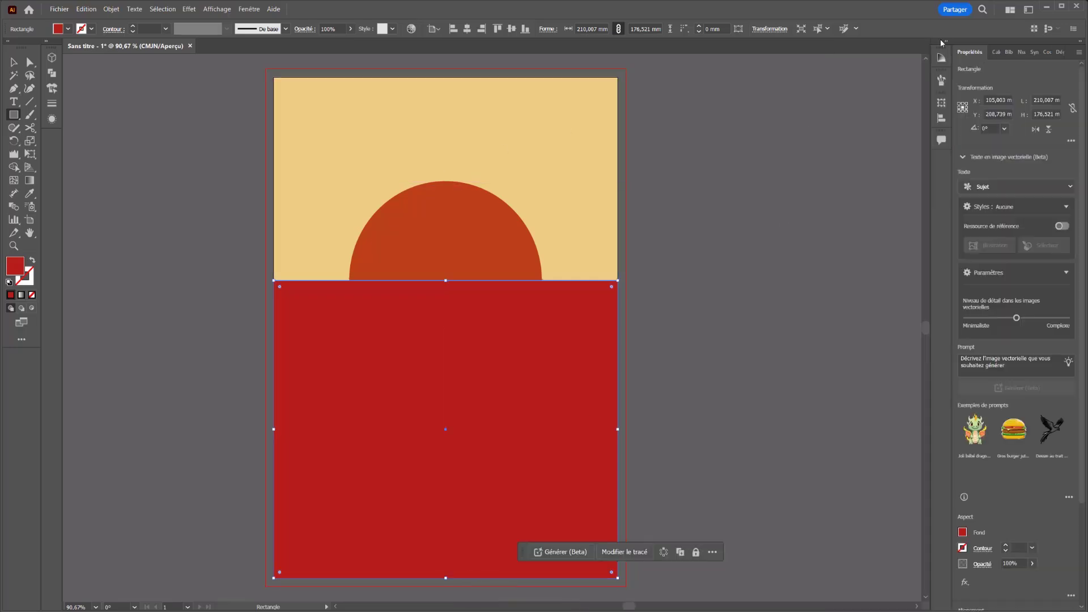
{"action": "left_click", "coordinate": [1046, 52]}
{"action": "left_click", "coordinate": [925, 84]}
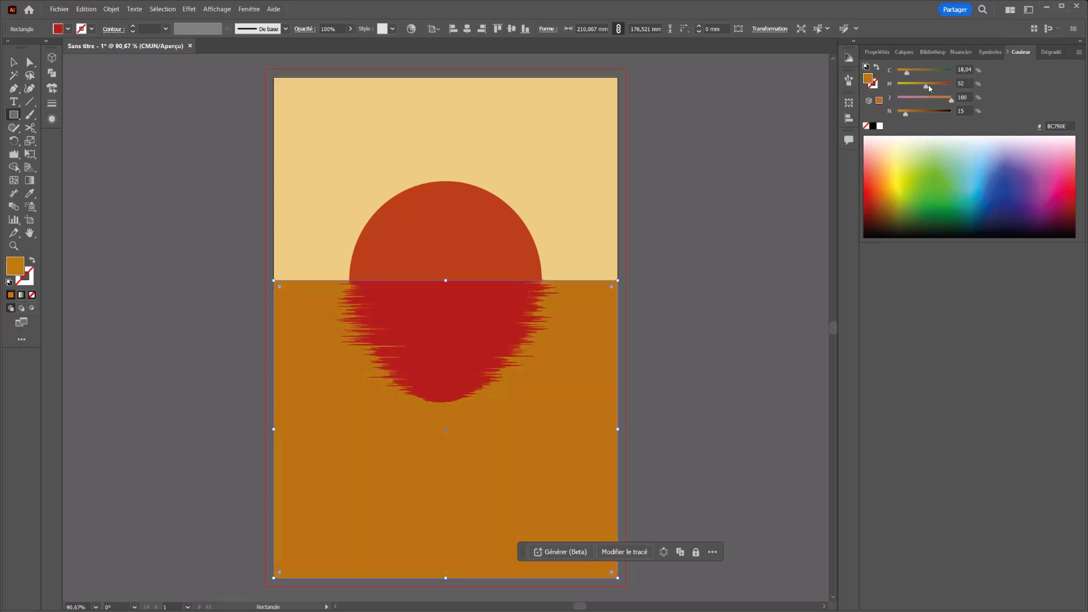
{"action": "left_click", "coordinate": [970, 150]}
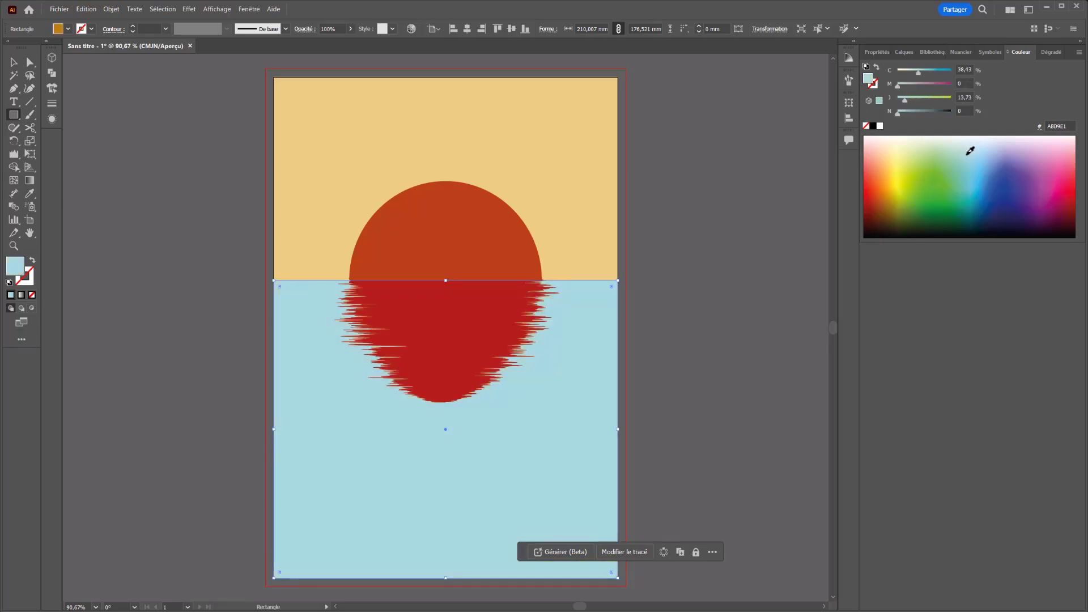
{"action": "left_click", "coordinate": [960, 144]}
{"action": "left_click_drag", "start_coordinate": [969, 156], "coordinate": [874, 146]}
{"action": "key", "text": "v"}
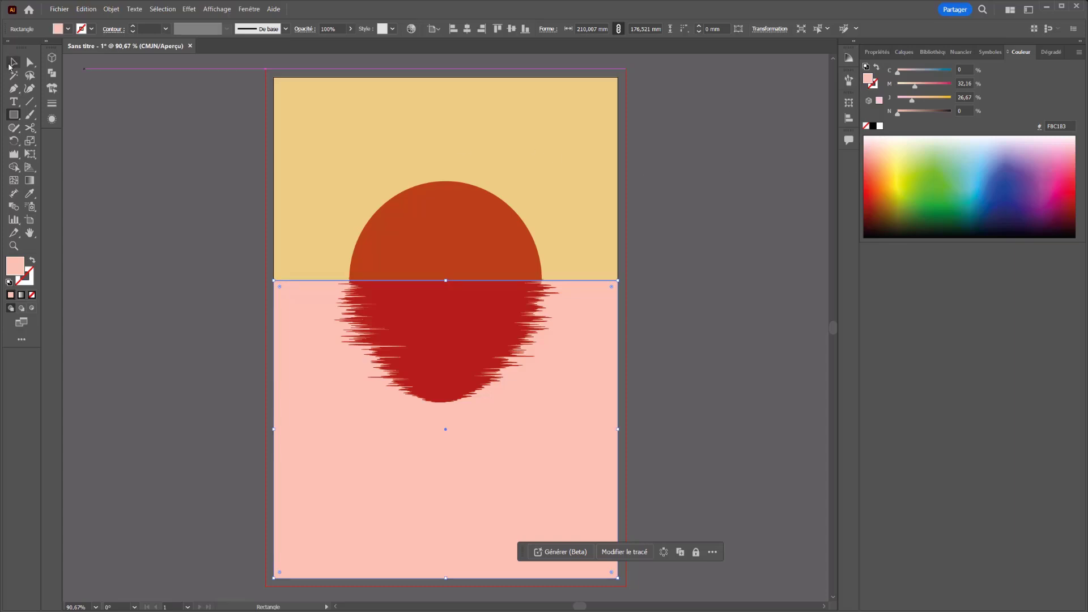
{"action": "left_click", "coordinate": [202, 168]}
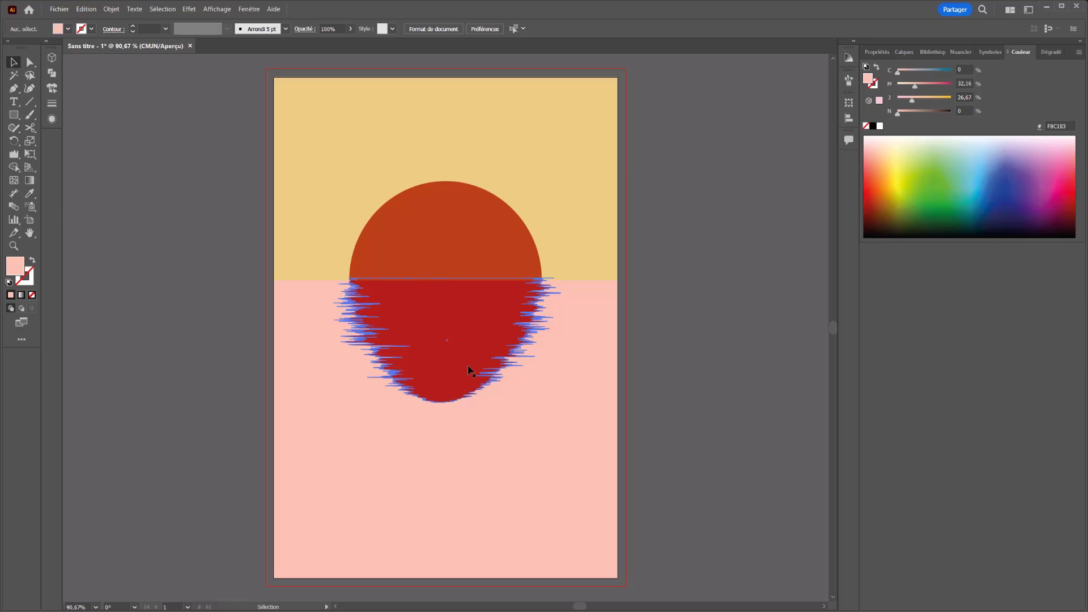
Step: Recolor the sand background orange with 10% cyan, 48% magenta, 87% yellow and 0% black, and deselect it
{"action": "left_click", "coordinate": [568, 169]}
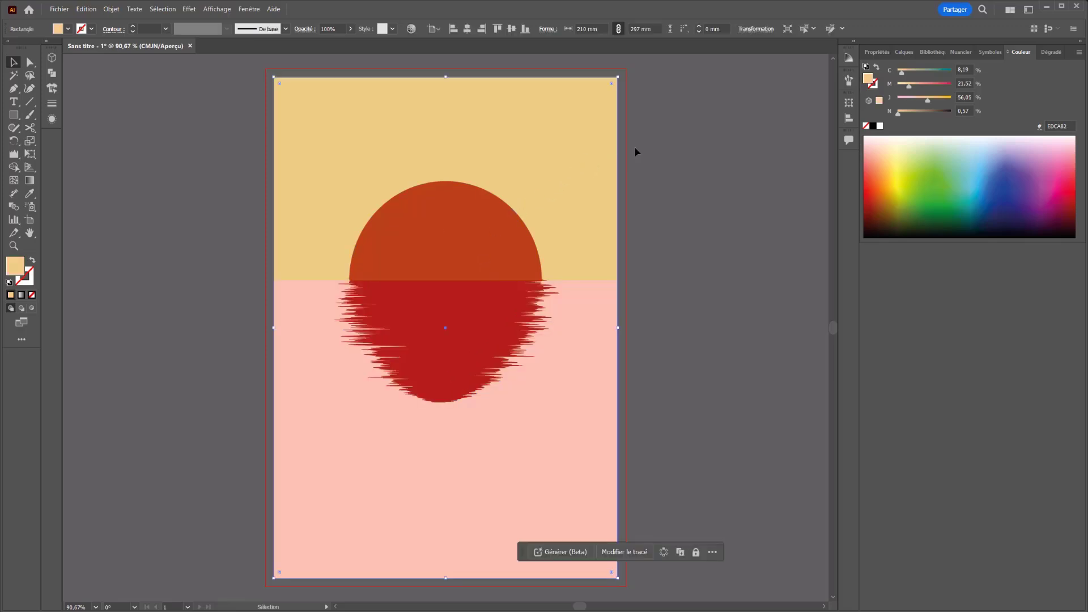
{"action": "mouse_move", "coordinate": [919, 84]}
{"action": "left_mouse_down"}
{"action": "mouse_move", "coordinate": [942, 92]}
{"action": "mouse_move", "coordinate": [902, 73]}
{"action": "left_mouse_up"}
{"action": "left_click_drag", "start_coordinate": [912, 87], "coordinate": [894, 113]}
{"action": "left_click", "coordinate": [924, 84]}
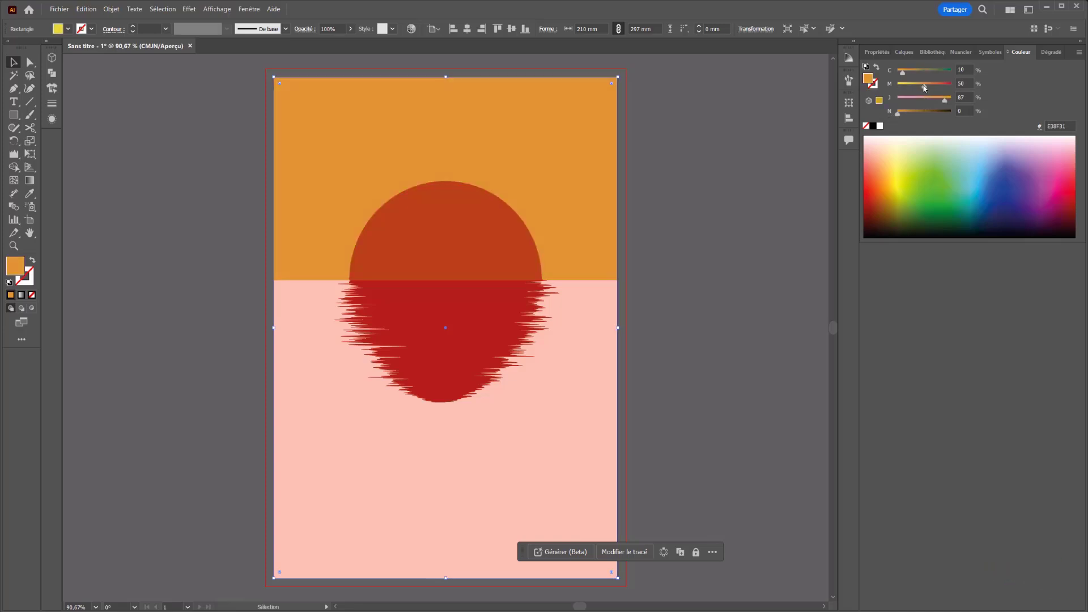
{"action": "left_click", "coordinate": [692, 274]}
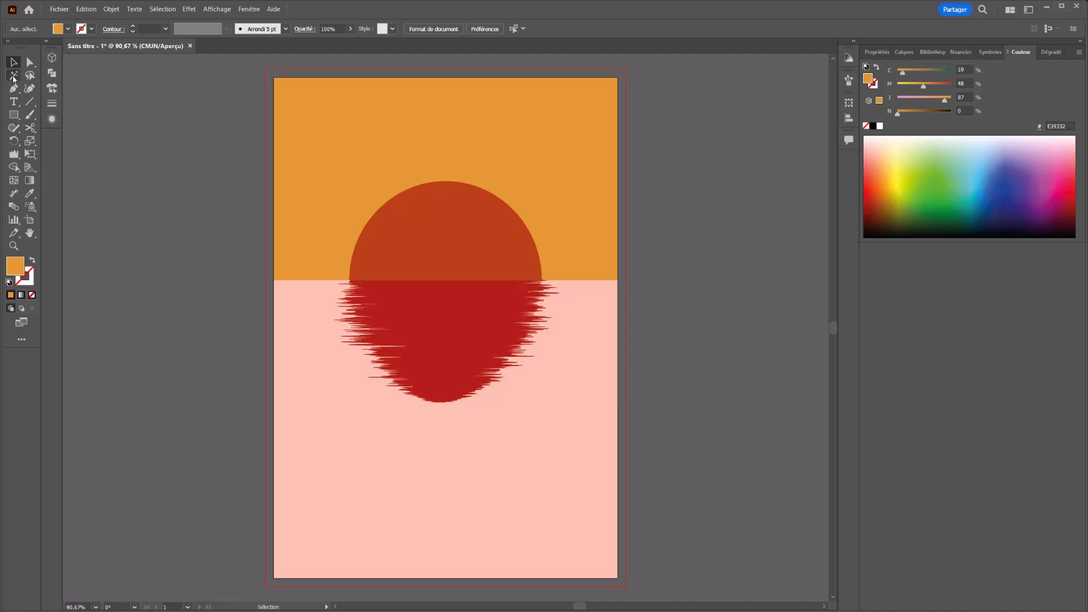
Step: Turn the lower pink rectangle grey-blue by setting its yellow component to 21% and cyan to 56%, and deselect it
{"action": "left_click_drag", "start_coordinate": [371, 497], "coordinate": [760, 521]}
{"action": "key", "text": "ctrl+z"}
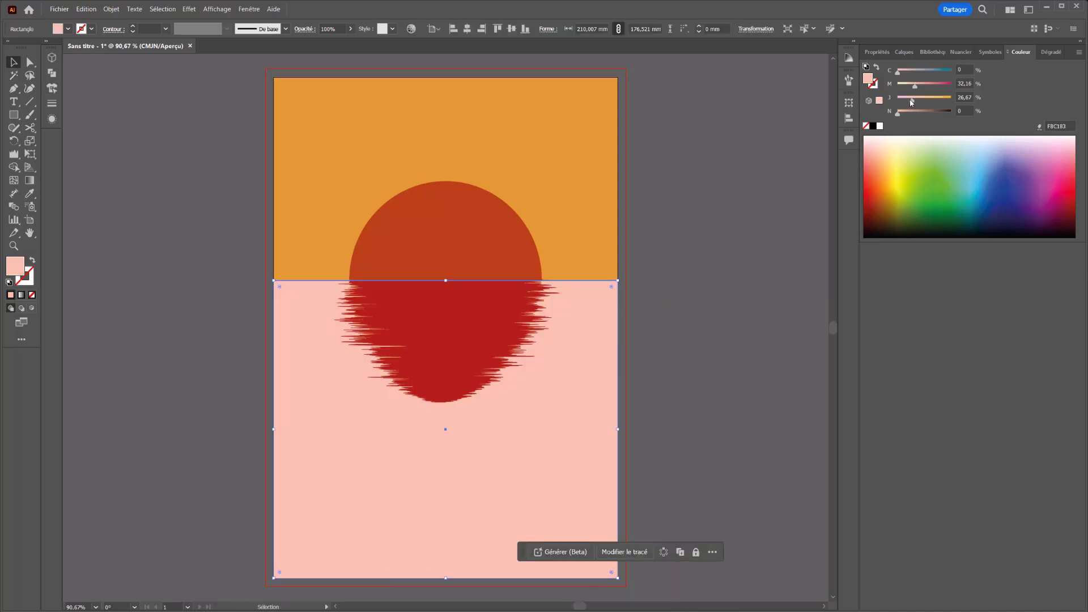
{"action": "left_click_drag", "start_coordinate": [911, 103], "coordinate": [909, 100]}
{"action": "left_click", "coordinate": [928, 70]}
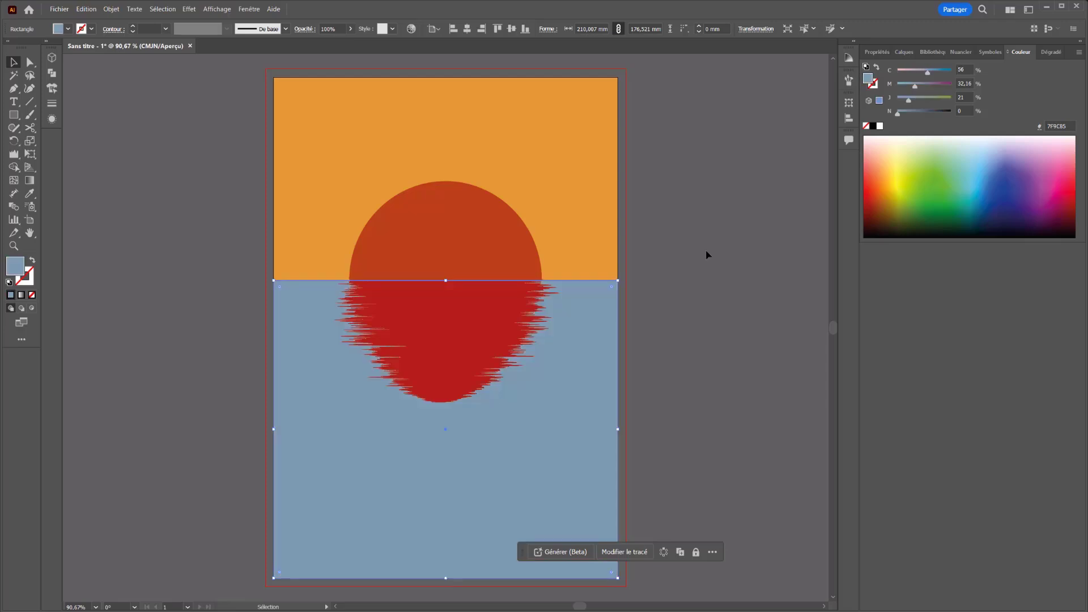
{"action": "left_click", "coordinate": [633, 304]}
Step: Fill the rippled sun reflection with light blue, 38.82% cyan and 3.92% yellow, and deselect it
{"action": "left_click", "coordinate": [469, 332]}
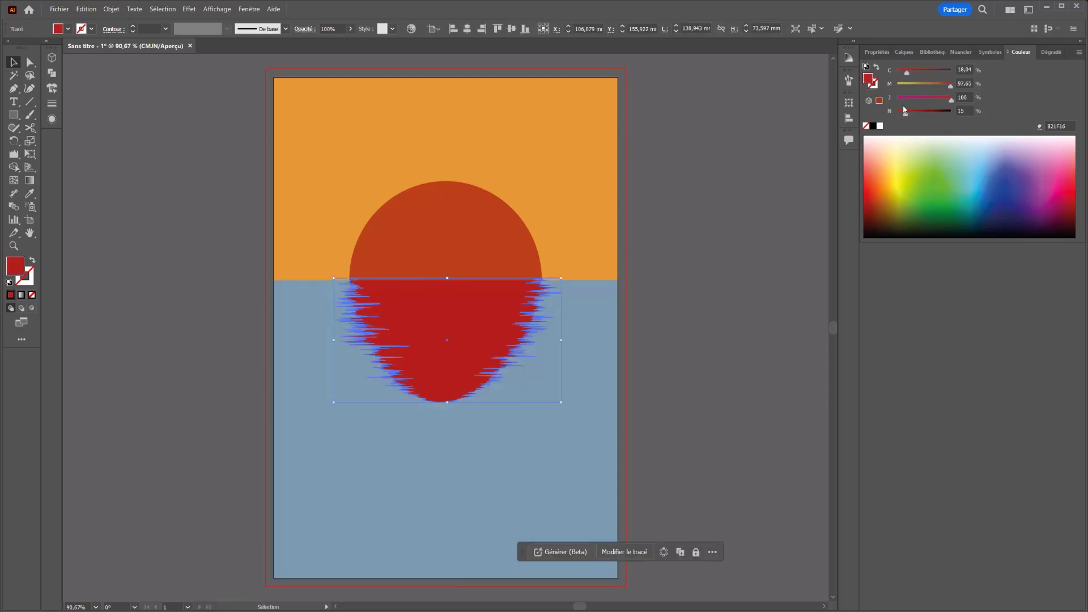
{"action": "left_click", "coordinate": [979, 152]}
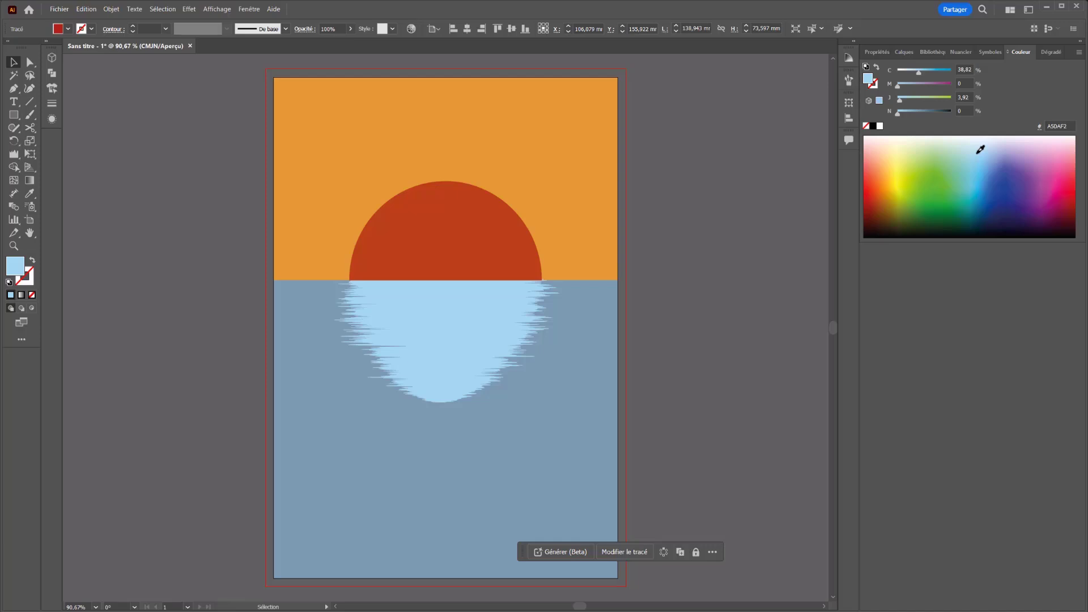
{"action": "left_click", "coordinate": [709, 255]}
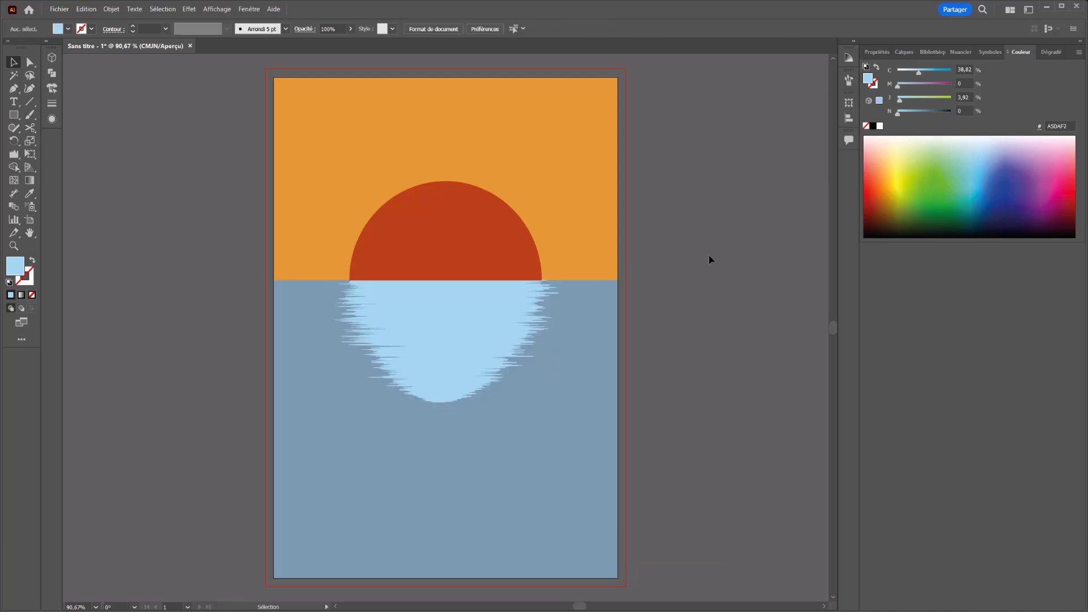